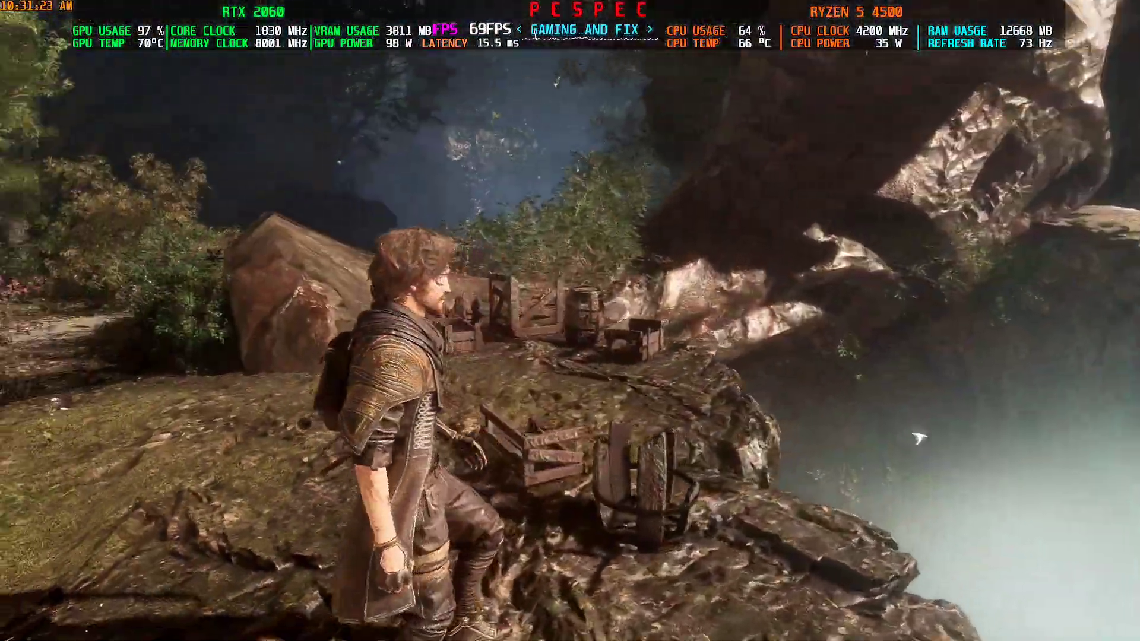
{"action": "key", "text": "w"}
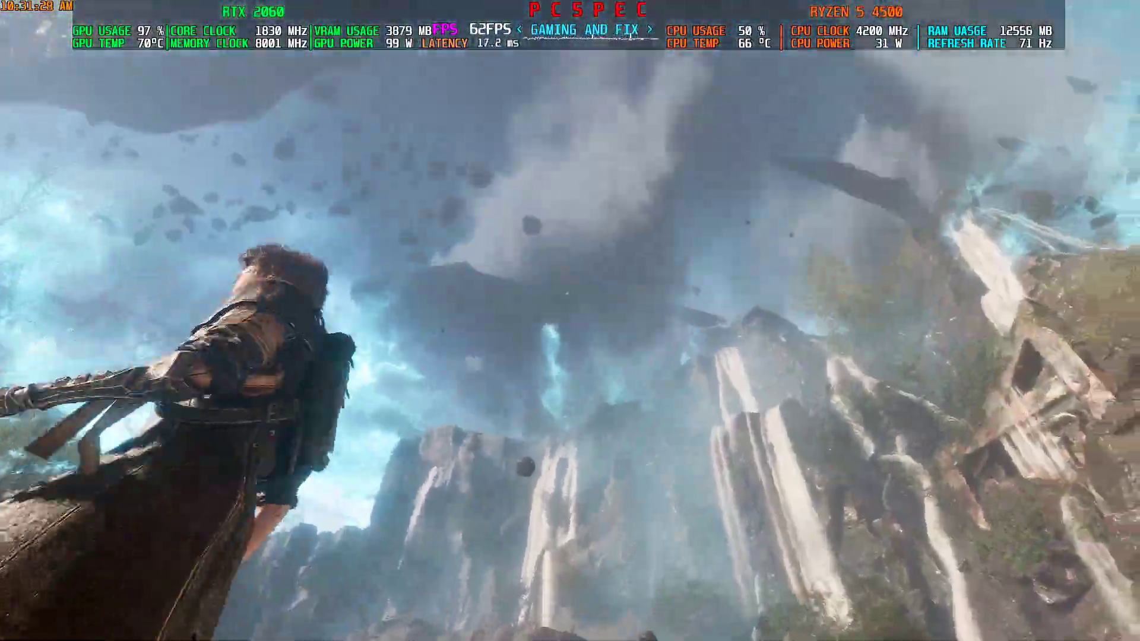
{"action": "key", "text": "w"}
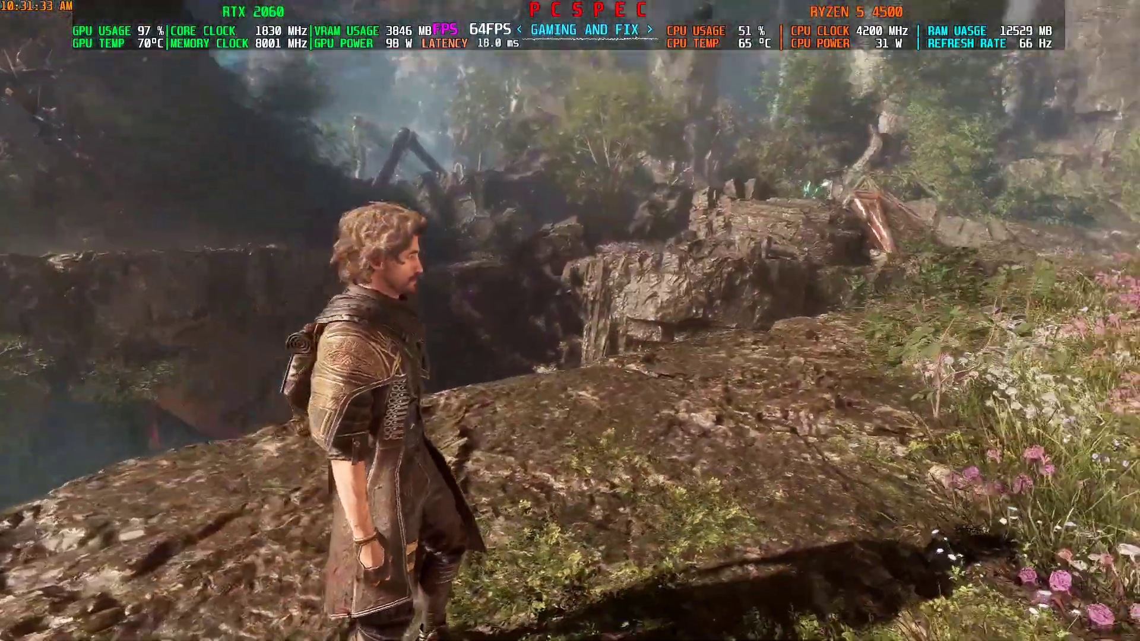
{"action": "key", "text": "s"}
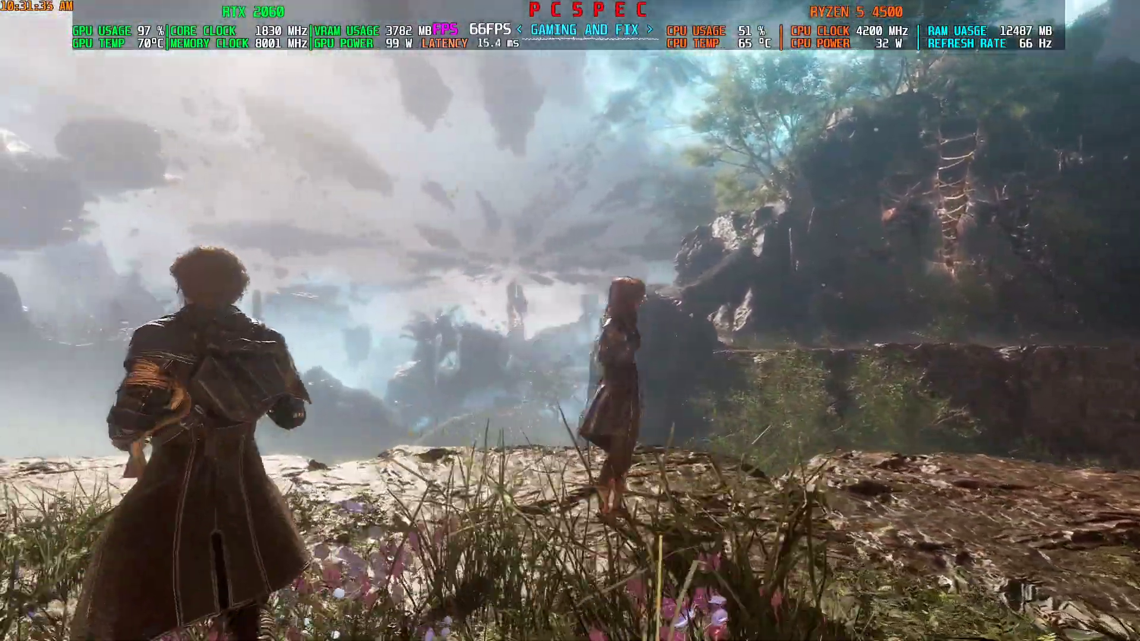
Step: Review the game's graphics settings and return to gameplay
{"action": "key", "text": "Escape"}
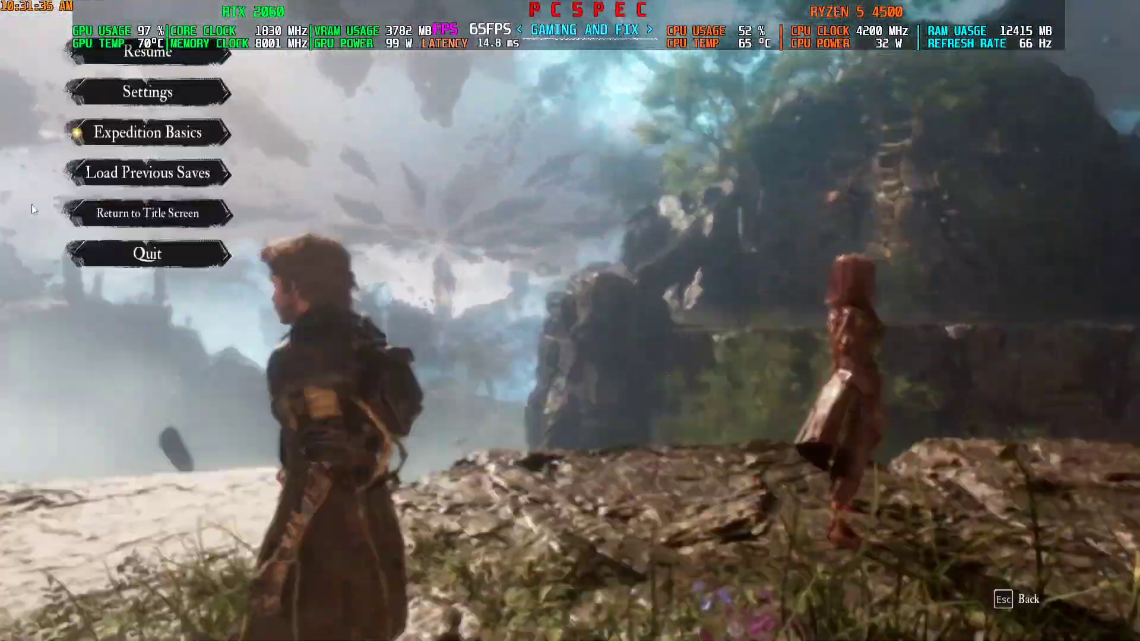
{"action": "left_click", "coordinate": [201, 90]}
{"action": "left_click", "coordinate": [385, 55]}
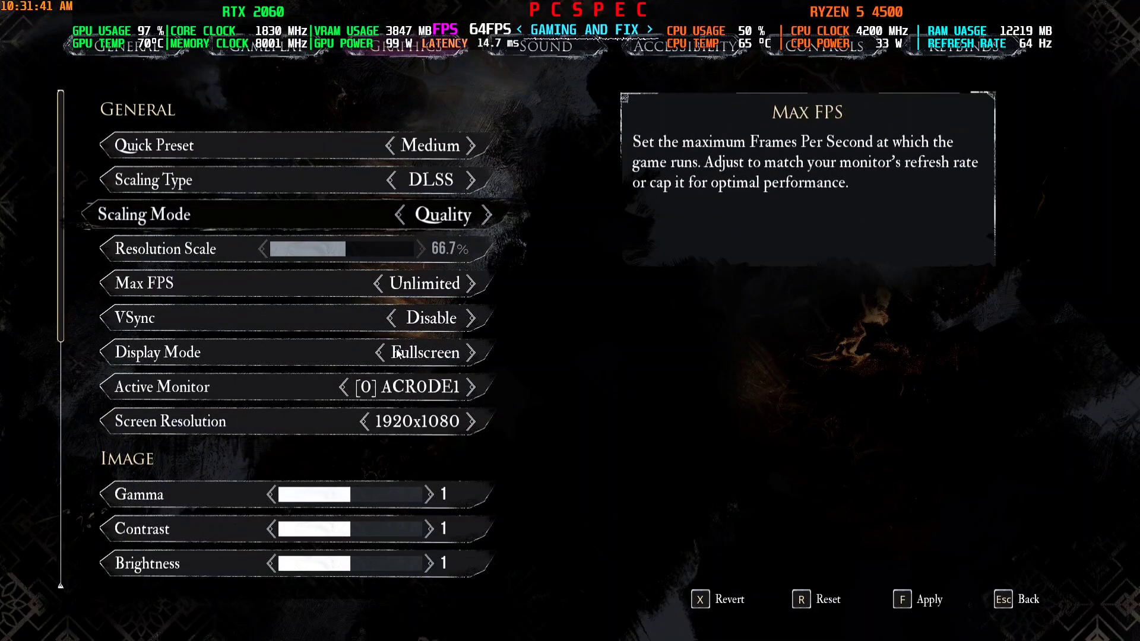
{"action": "scroll", "coordinate": [397, 359], "scroll_direction": "down", "scroll_amount": 10}
{"action": "scroll", "coordinate": [430, 425], "scroll_direction": "down", "scroll_amount": 1}
{"action": "key", "text": "Escape"}
{"action": "key", "text": "Escape"}
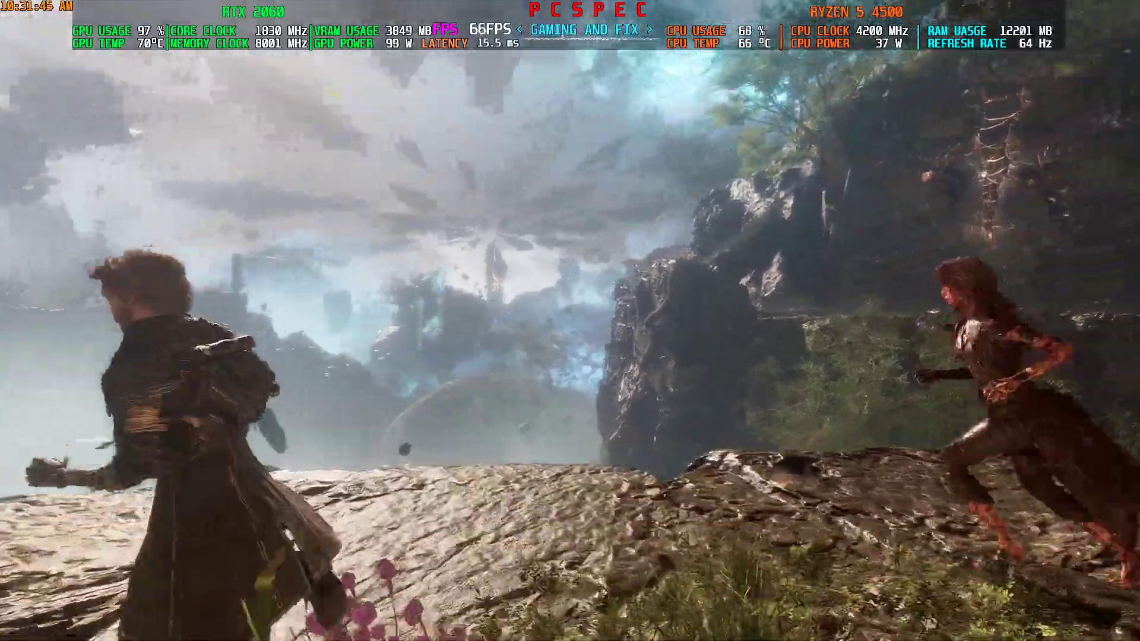
{"action": "key", "text": "d"}
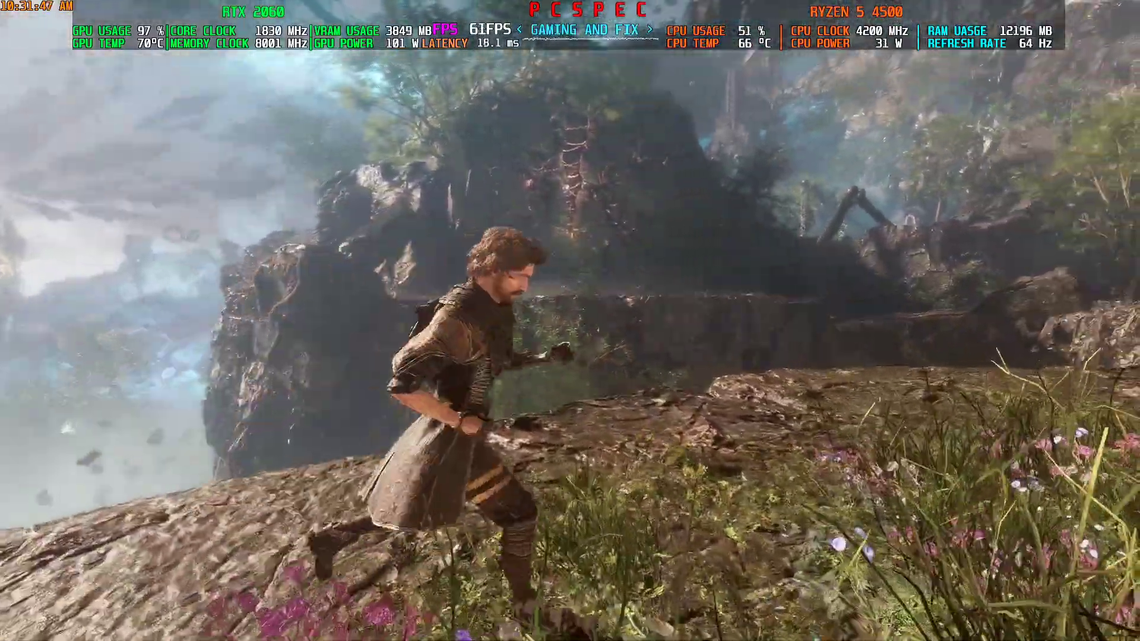
{"action": "key", "text": "w"}
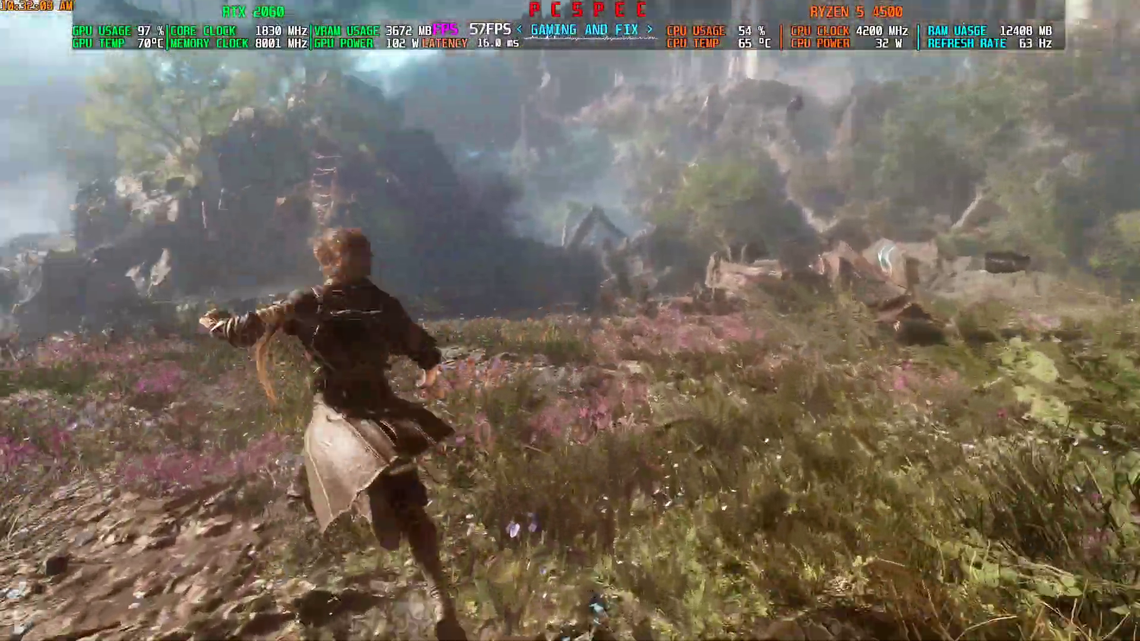
{"action": "key", "text": "s"}
{"action": "key", "text": "w"}
{"action": "key", "text": "d"}
{"action": "key", "text": "space"}
{"action": "key", "text": "w"}
{"action": "key", "text": "space"}
{"action": "key", "text": "space"}
{"action": "key", "text": "w"}
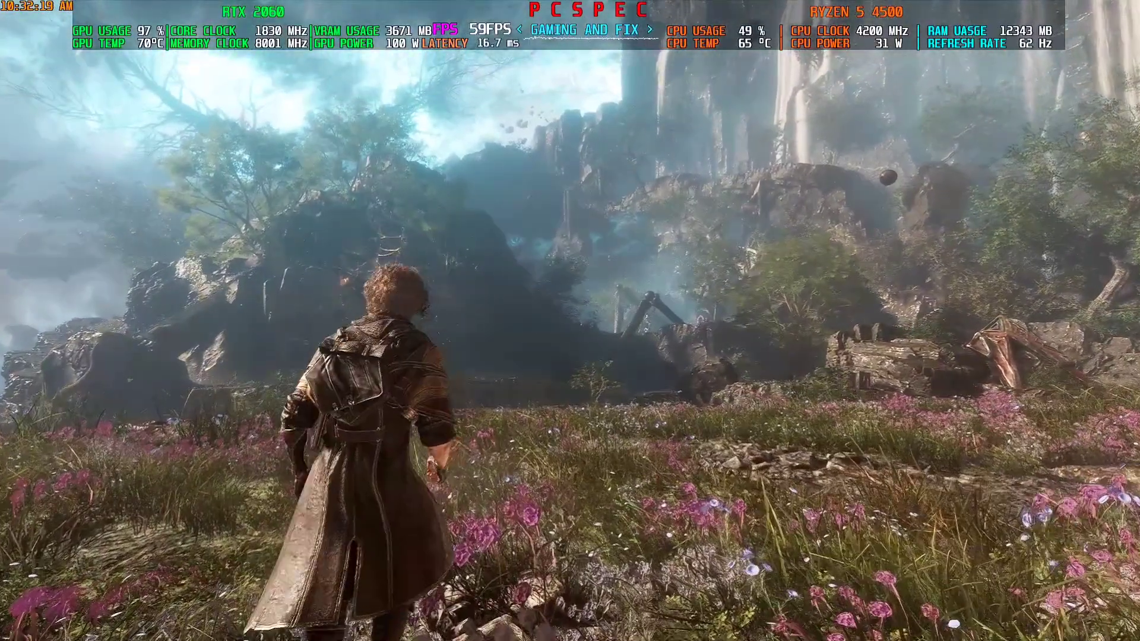
Step: Pause the game, hide the performance overlay and open the General section of the graphics settings
{"action": "key", "text": "Escape"}
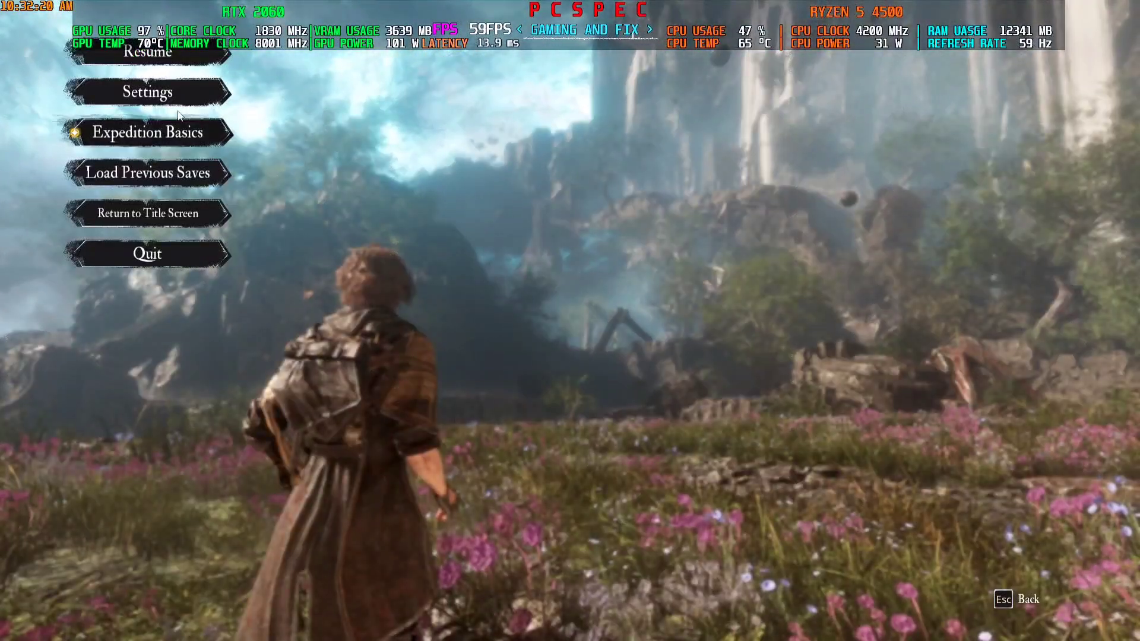
{"action": "left_click", "coordinate": [143, 93]}
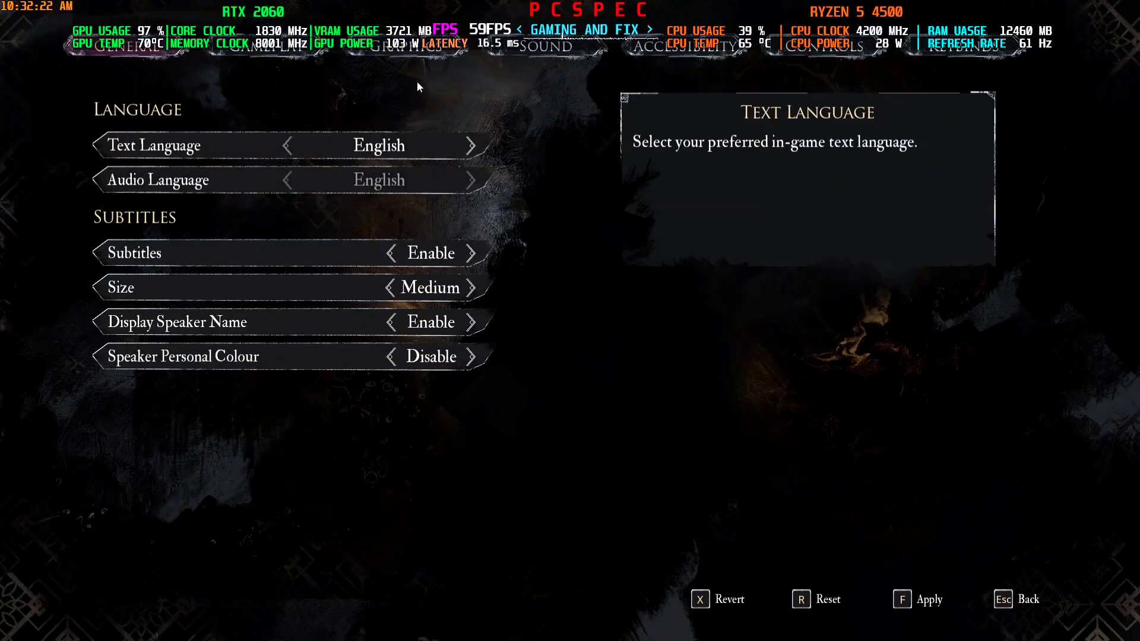
{"action": "key", "text": "F10"}
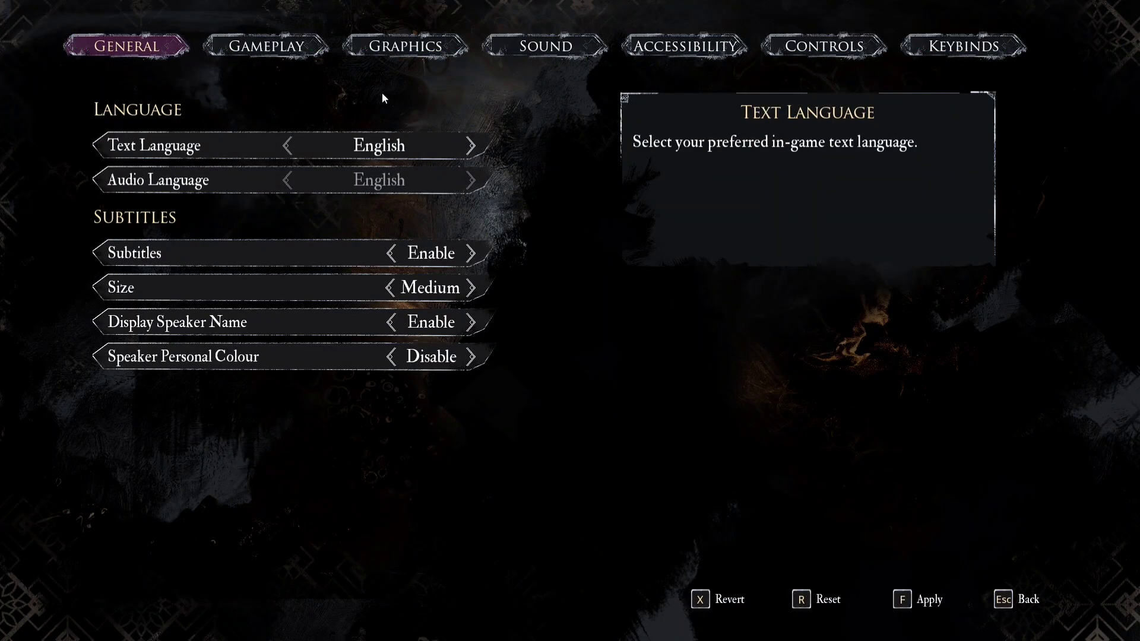
{"action": "left_click", "coordinate": [408, 48]}
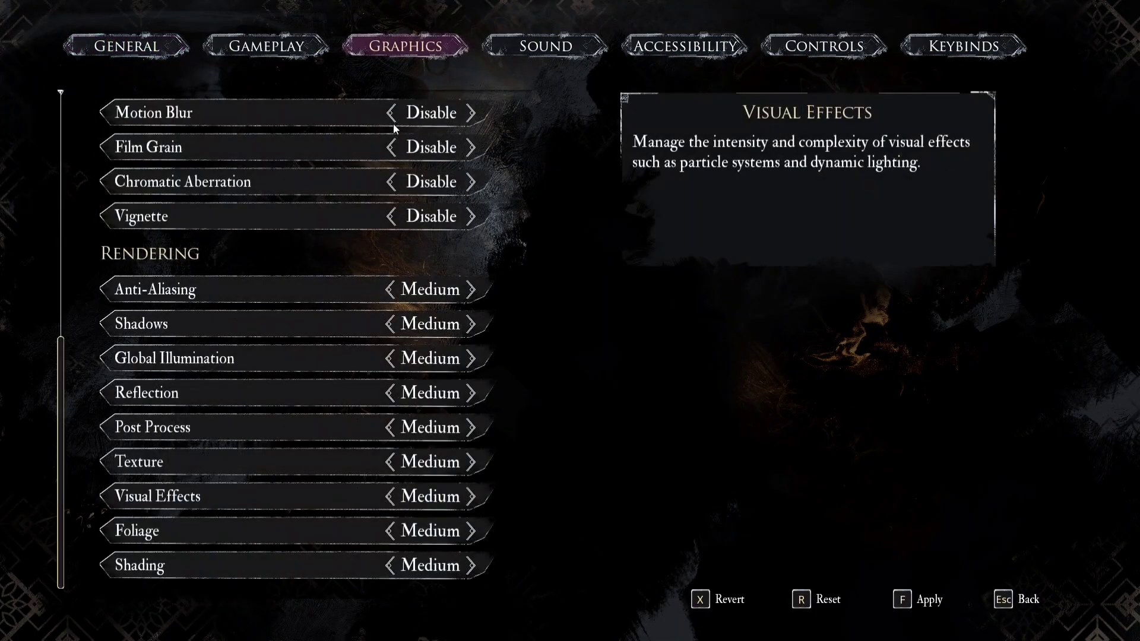
{"action": "scroll", "coordinate": [422, 199], "scroll_direction": "up", "scroll_amount": 8}
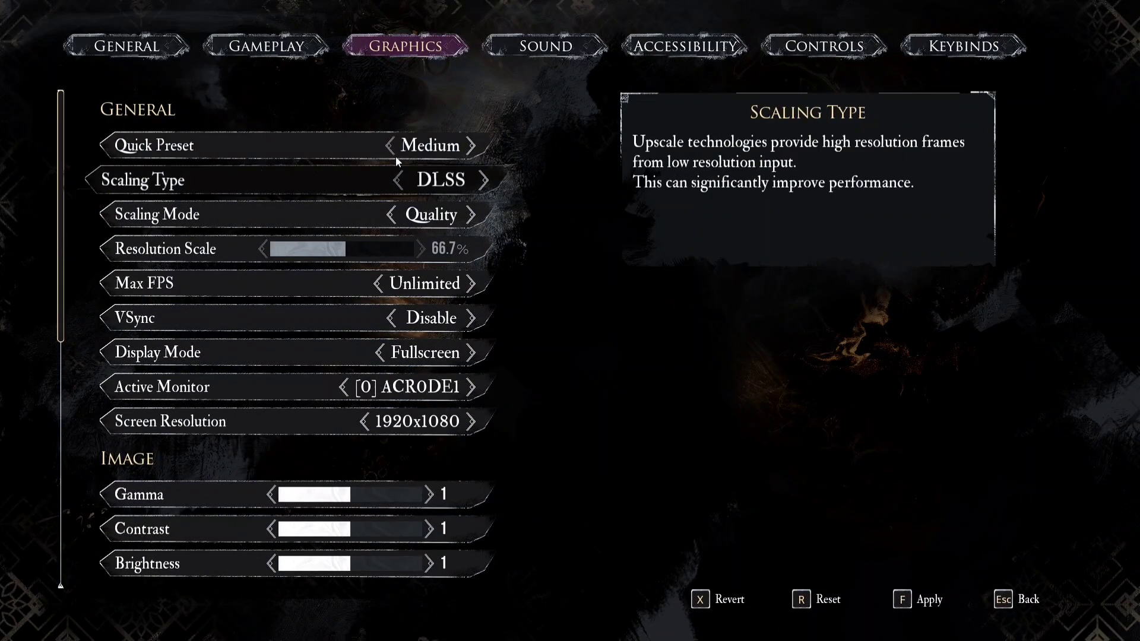
Step: Set the Scaling Type to TSR and apply the graphics changes
{"action": "left_click", "coordinate": [401, 180]}
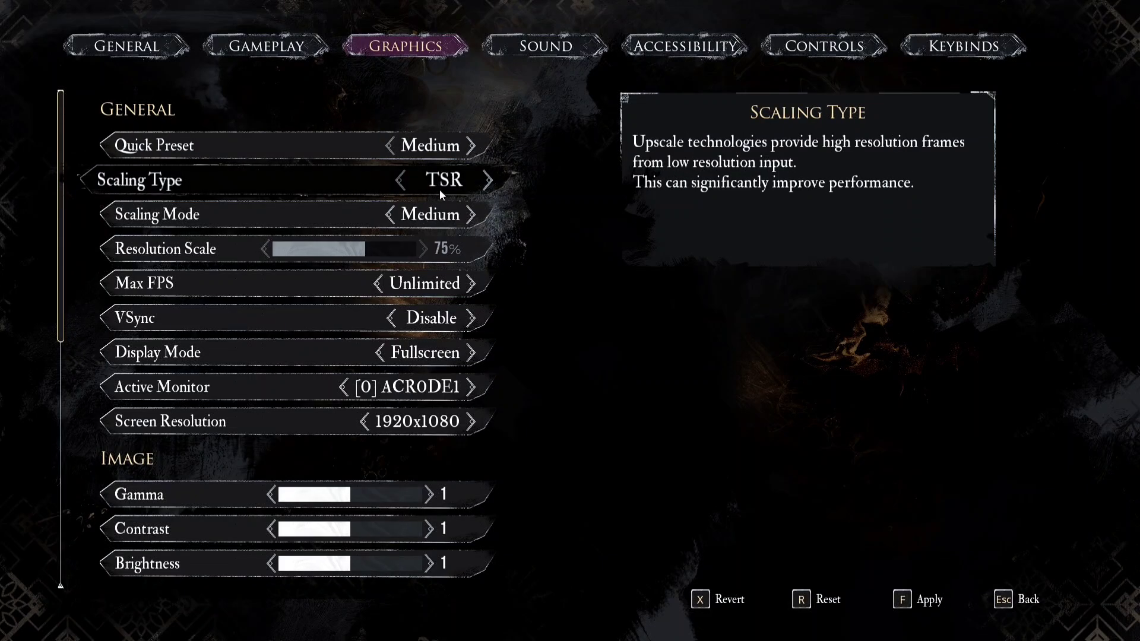
{"action": "left_click", "coordinate": [401, 180]}
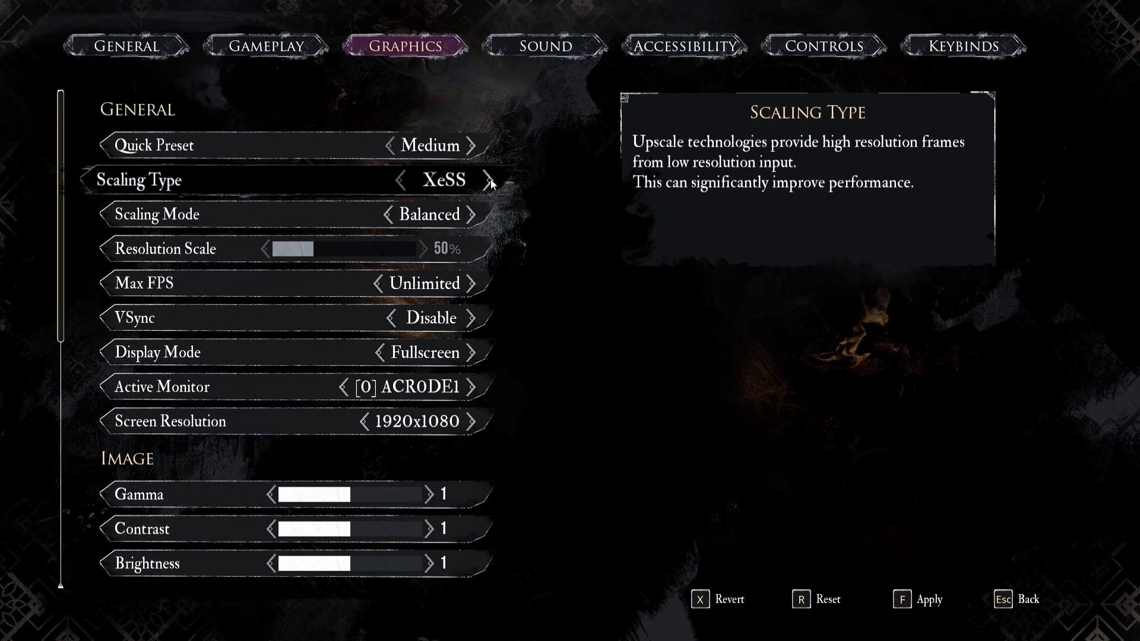
{"action": "left_click", "coordinate": [489, 181]}
{"action": "left_click", "coordinate": [400, 180]}
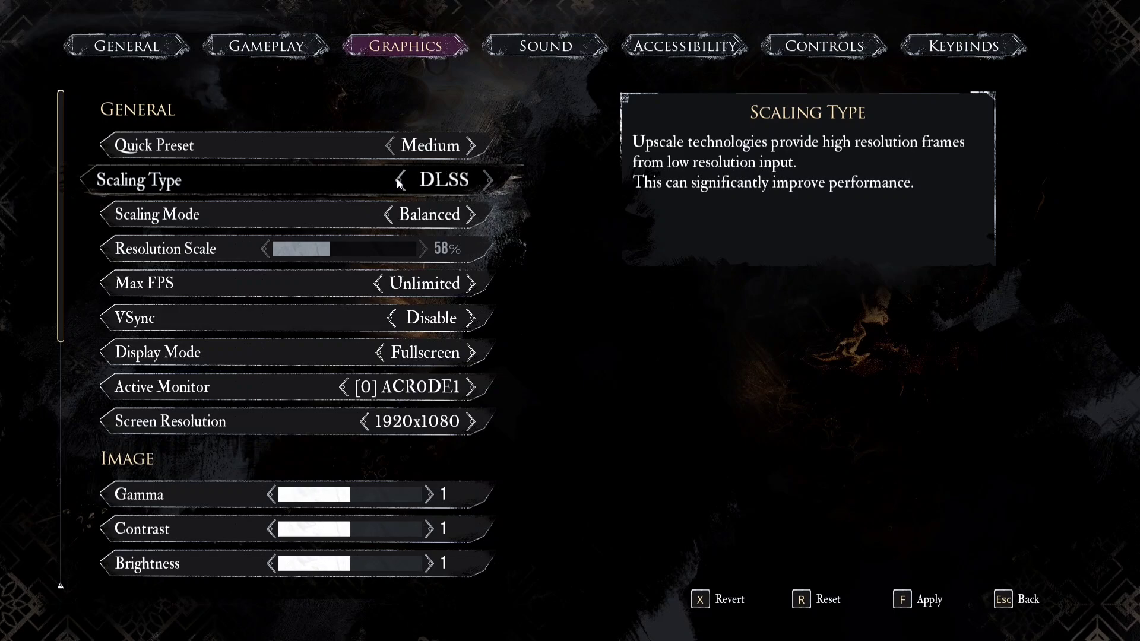
{"action": "left_click", "coordinate": [399, 180]}
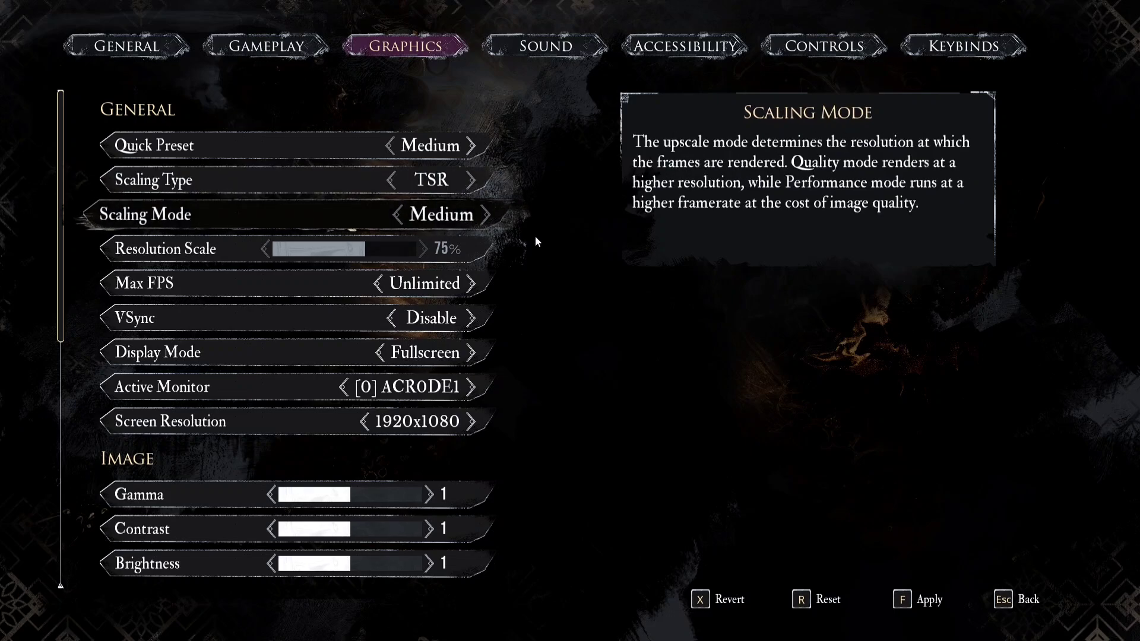
{"action": "key", "text": "f"}
{"action": "left_click", "coordinate": [512, 336]}
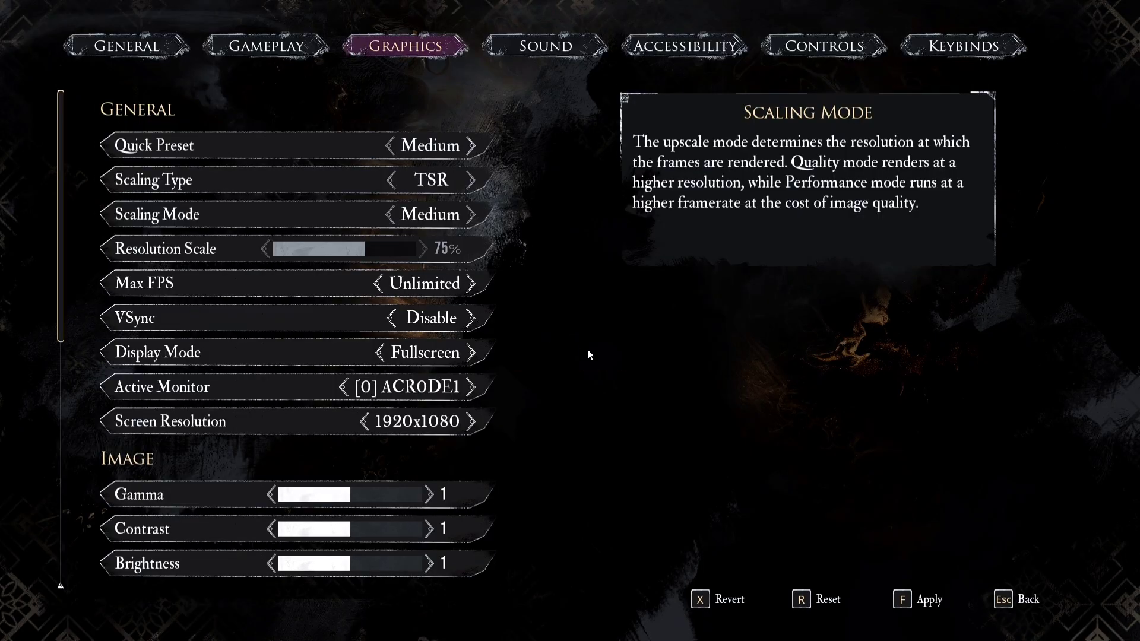
Step: Leave the settings and quit the game to the desktop
{"action": "key", "text": "Escape"}
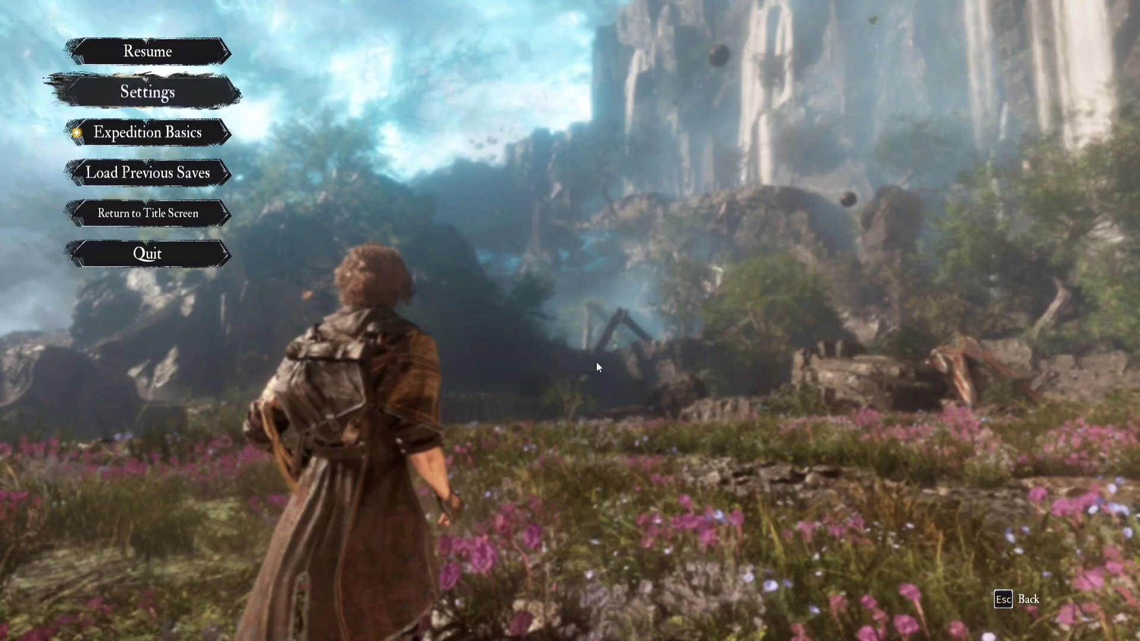
{"action": "left_click", "coordinate": [178, 255]}
{"action": "left_click", "coordinate": [501, 338]}
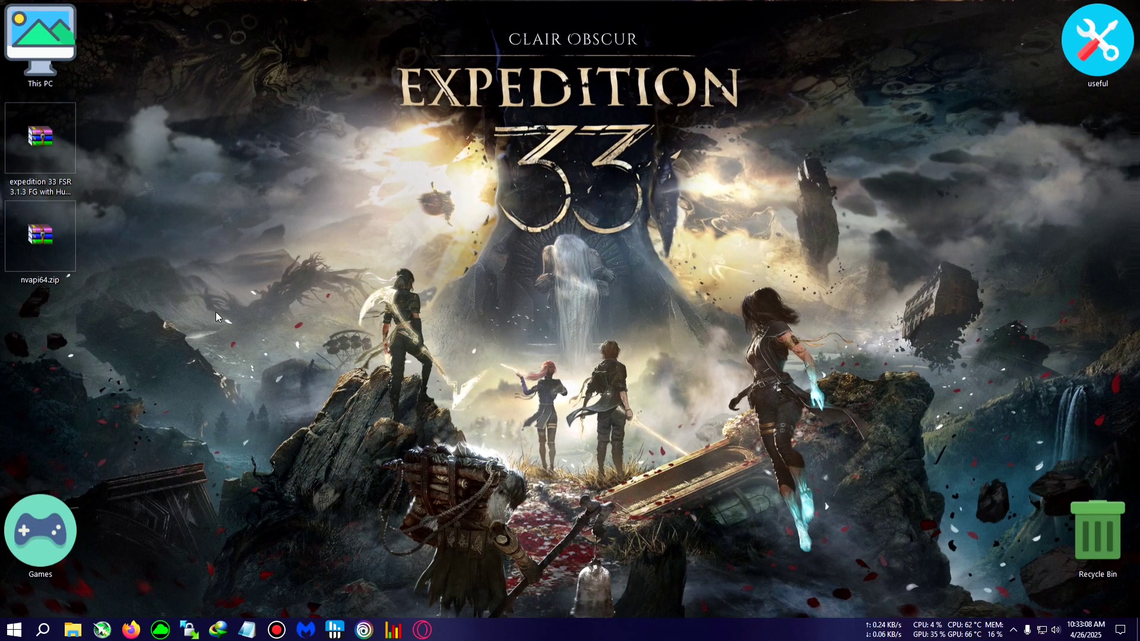
Step: Extract the expedition 33 FSR 3.1.3 FG with Hud fix archive into its own folder on the desktop
{"action": "mouse_move", "coordinate": [41, 145]}
{"action": "left_mouse_down"}
{"action": "mouse_move", "coordinate": [204, 148]}
{"action": "mouse_move", "coordinate": [225, 83]}
{"action": "mouse_move", "coordinate": [98, 155]}
{"action": "mouse_move", "coordinate": [54, 137]}
{"action": "left_mouse_up"}
{"action": "right_click", "coordinate": [54, 136]}
{"action": "left_click", "coordinate": [180, 198]}
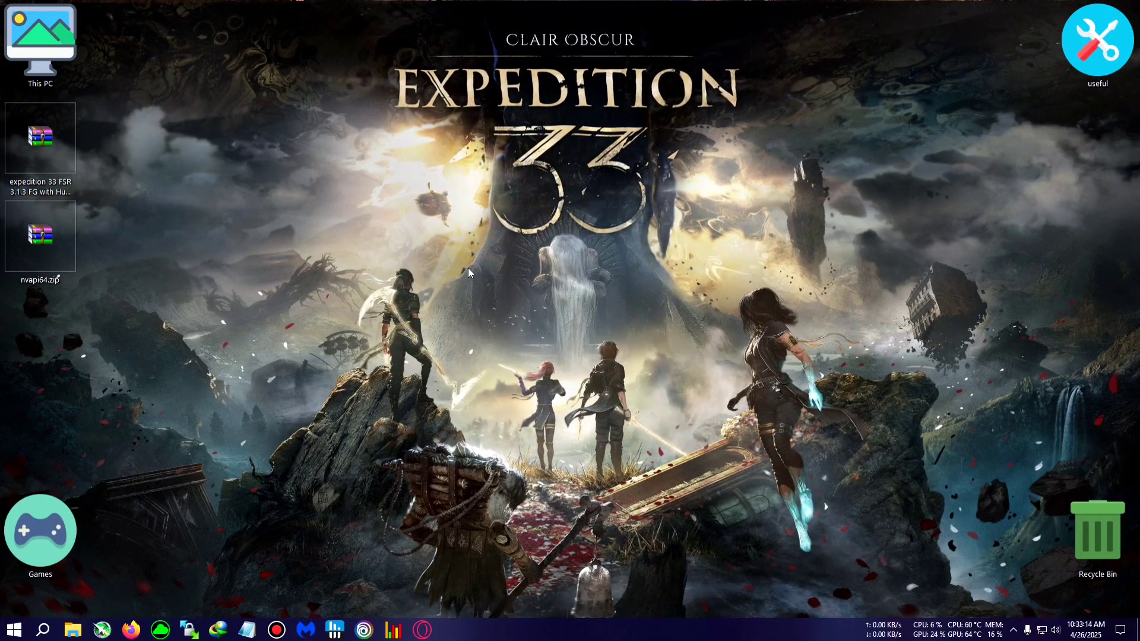
Step: Copy the DlssOverrides folder and all mod files from the extracted folder's inner subfolder, and close its window
{"action": "double_click", "coordinate": [30, 333]}
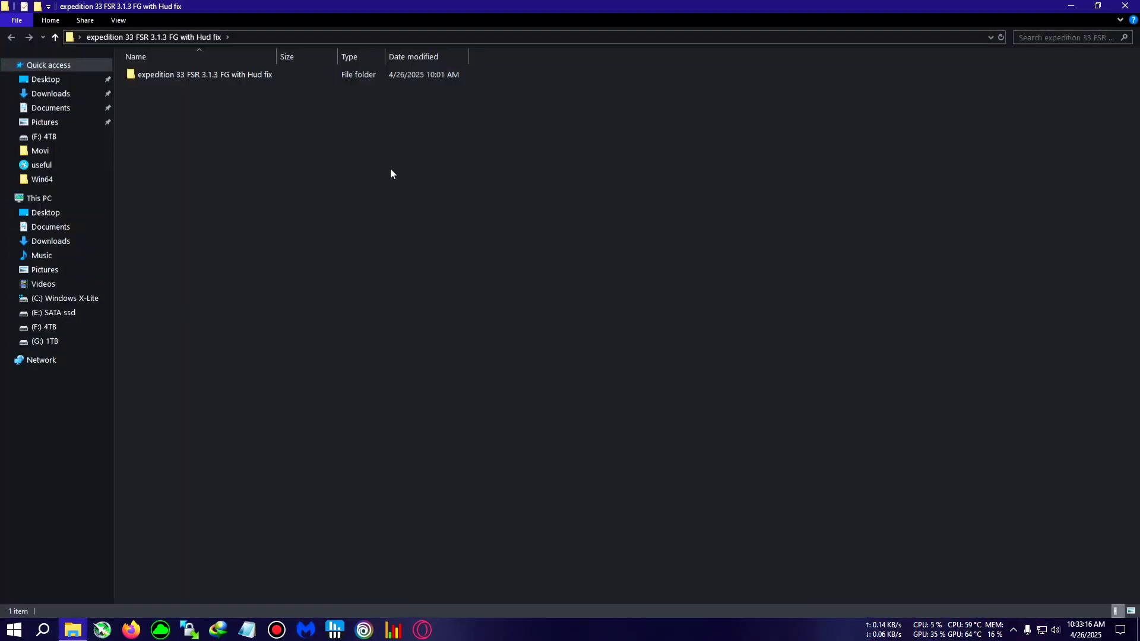
{"action": "left_click_drag", "start_coordinate": [403, 5], "coordinate": [508, 203]}
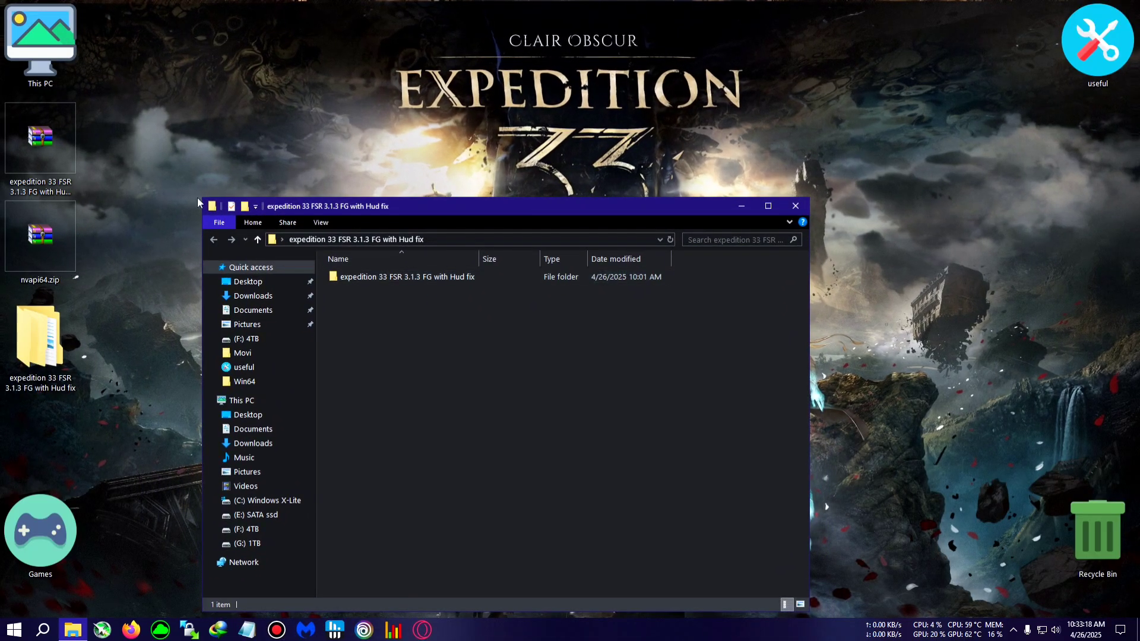
{"action": "left_click_drag", "start_coordinate": [204, 205], "coordinate": [151, 274]}
{"action": "left_click_drag", "start_coordinate": [411, 274], "coordinate": [494, 312]}
{"action": "double_click", "coordinate": [396, 390]}
{"action": "left_click_drag", "start_coordinate": [623, 537], "coordinate": [468, 386]}
{"action": "right_click", "coordinate": [468, 421]}
{"action": "left_click", "coordinate": [510, 351]}
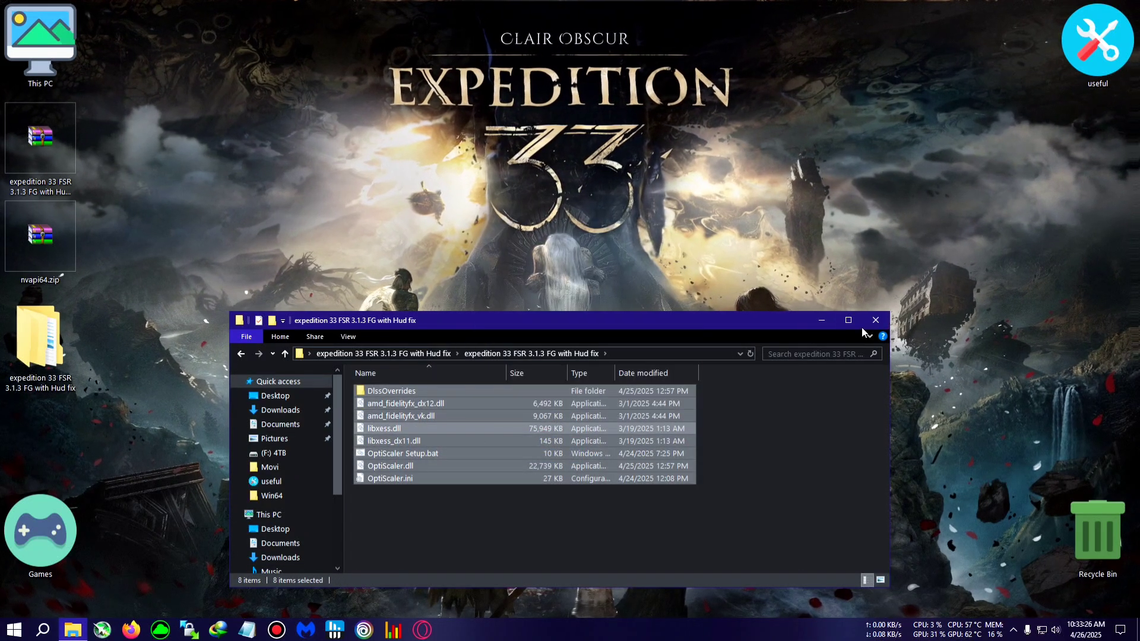
{"action": "left_click", "coordinate": [874, 321]}
Step: Open the Clair Obscur Expedition 33 install folder inside Games on the C drive
{"action": "double_click", "coordinate": [41, 67]}
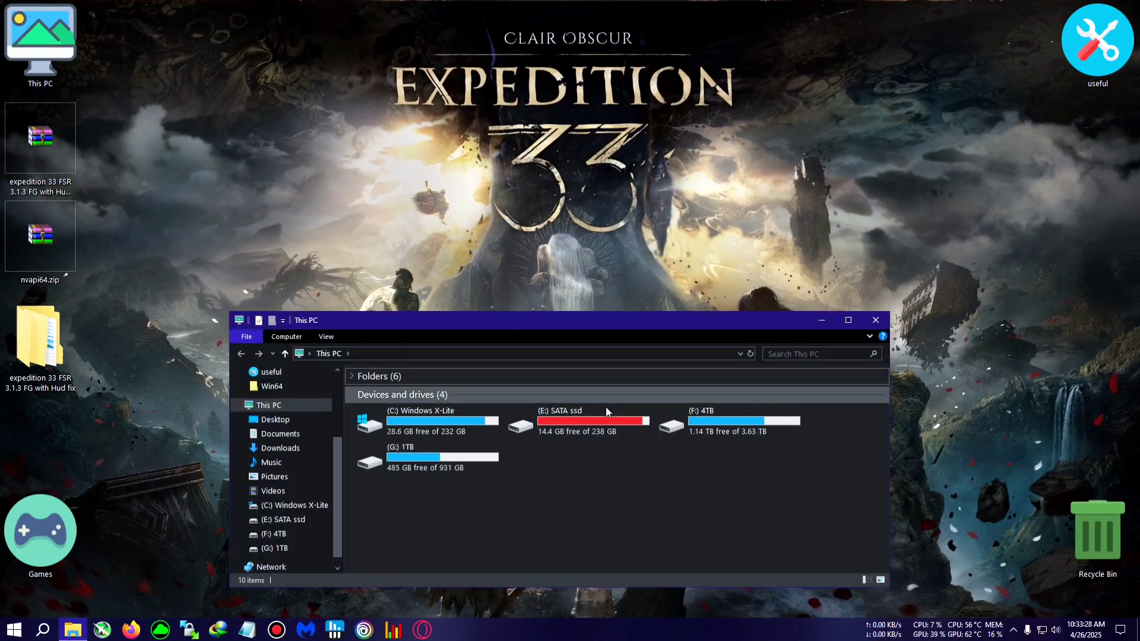
{"action": "double_click", "coordinate": [704, 422]}
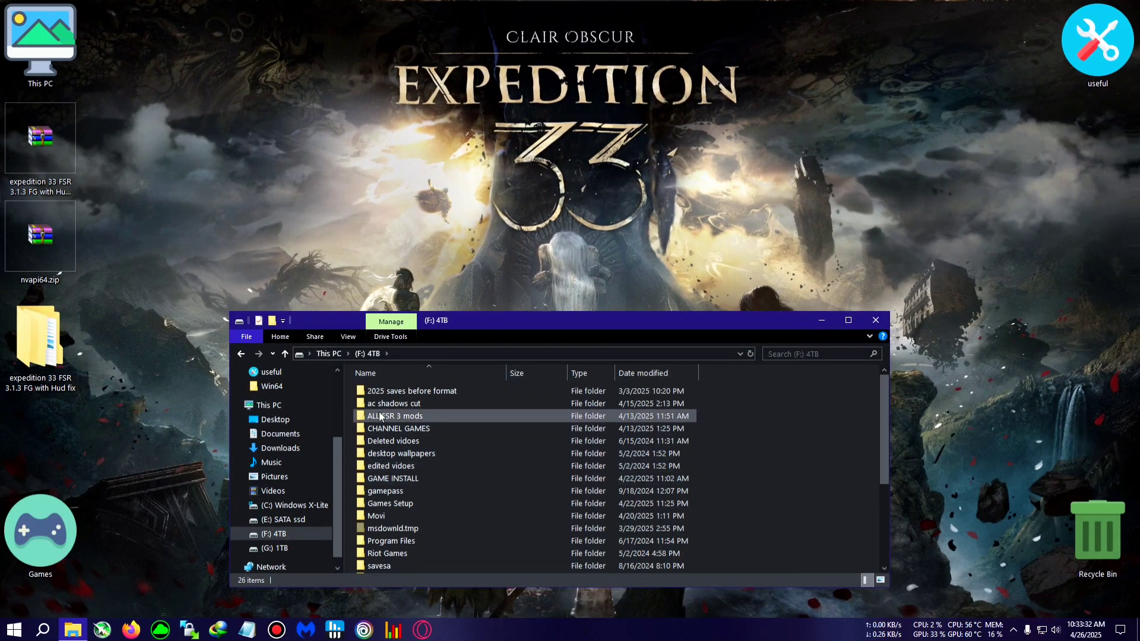
{"action": "left_click", "coordinate": [336, 350]}
{"action": "left_click", "coordinate": [425, 418]}
{"action": "double_click", "coordinate": [425, 418]}
{"action": "double_click", "coordinate": [407, 401]}
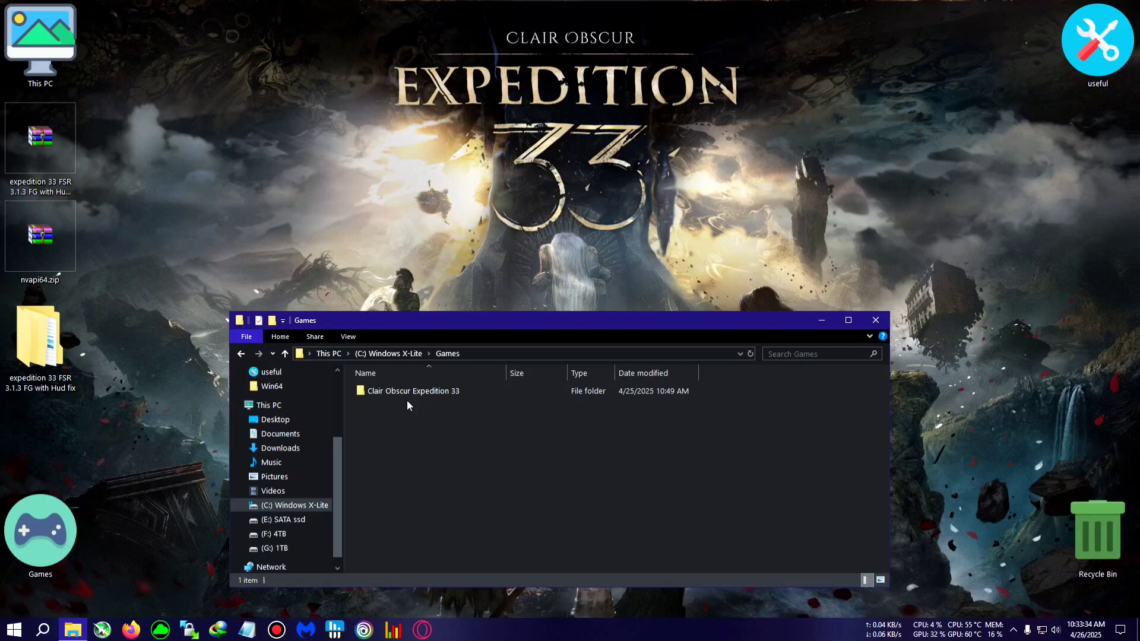
{"action": "double_click", "coordinate": [477, 393]}
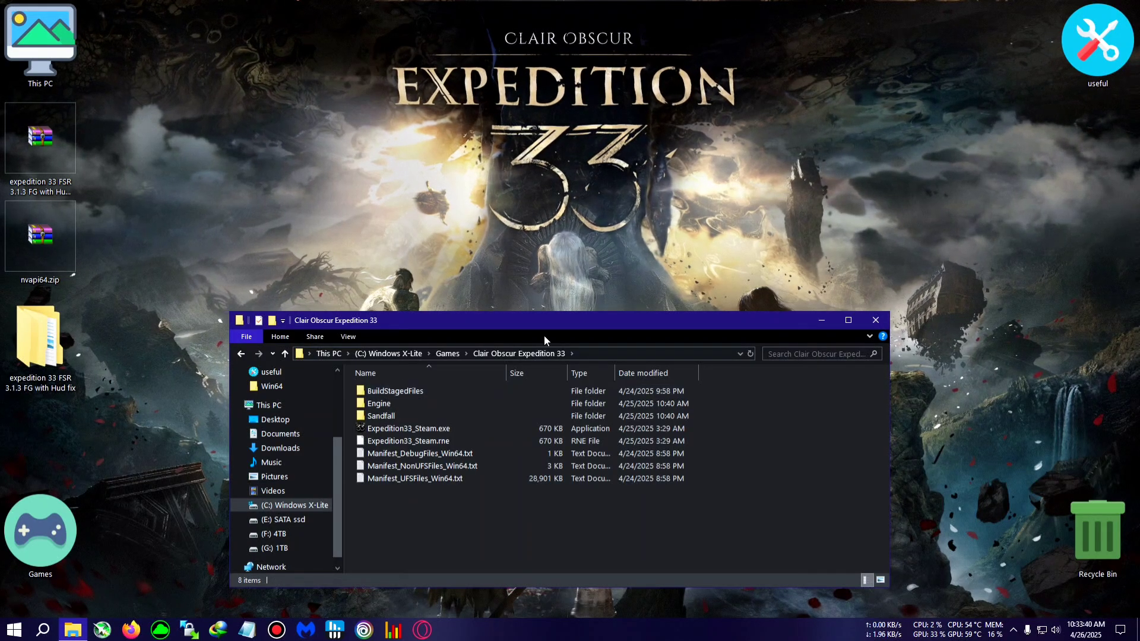
Step: Open the Sandfall\Binaries\Win64 subfolder of the game installation
{"action": "mouse_move", "coordinate": [543, 333]}
{"action": "left_mouse_down"}
{"action": "mouse_move", "coordinate": [540, 294]}
{"action": "mouse_move", "coordinate": [557, 336]}
{"action": "mouse_move", "coordinate": [544, 319]}
{"action": "left_mouse_up"}
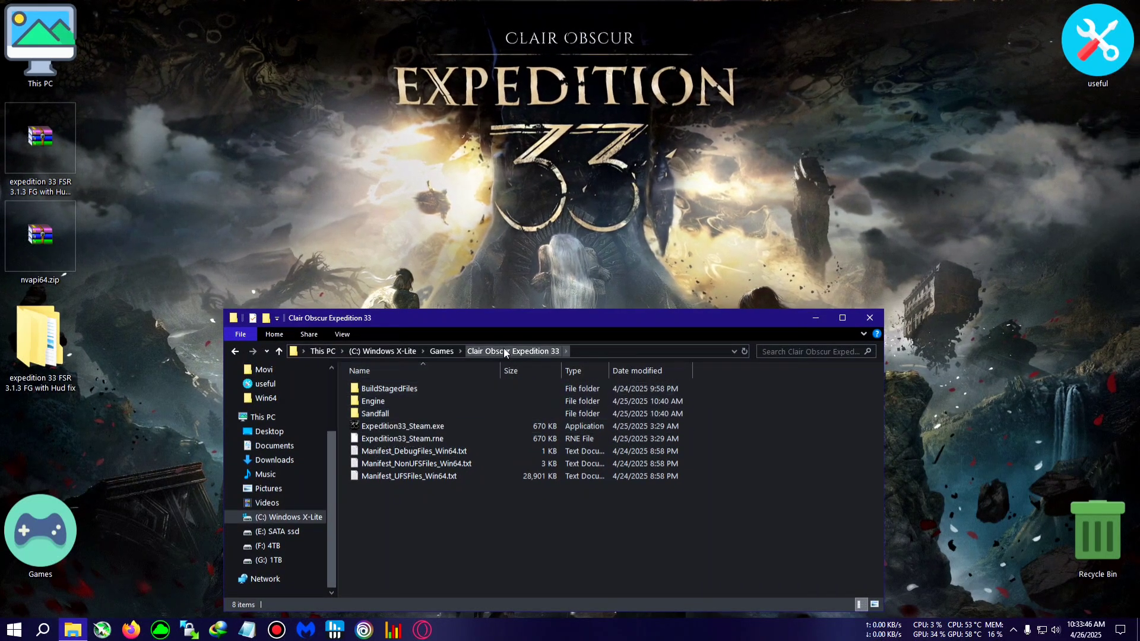
{"action": "double_click", "coordinate": [399, 413]}
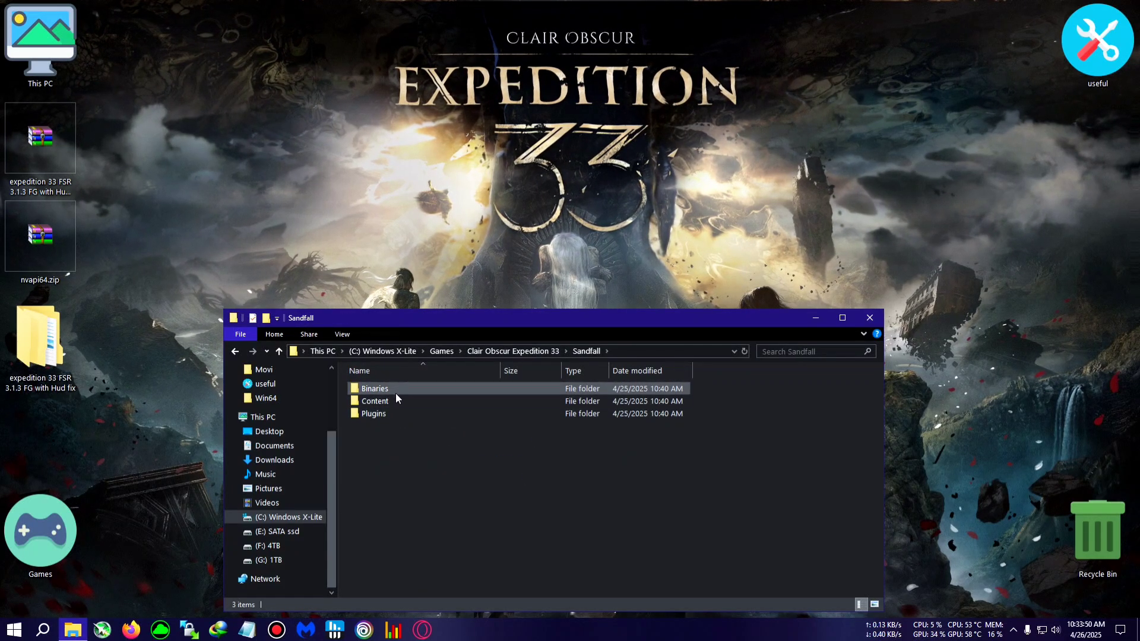
{"action": "double_click", "coordinate": [396, 393]}
{"action": "double_click", "coordinate": [378, 390]}
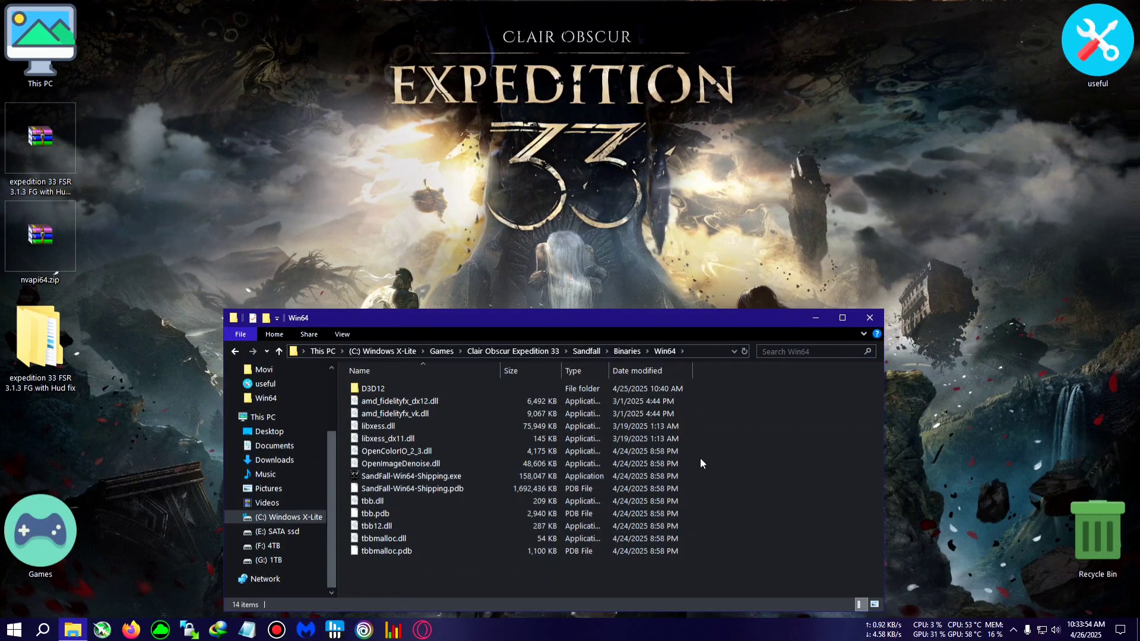
Step: Paste the copied mod files into the Win64 folder, replacing the existing files with the same names
{"action": "right_click", "coordinate": [735, 422]}
{"action": "left_click", "coordinate": [775, 506]}
{"action": "left_click", "coordinate": [279, 220]}
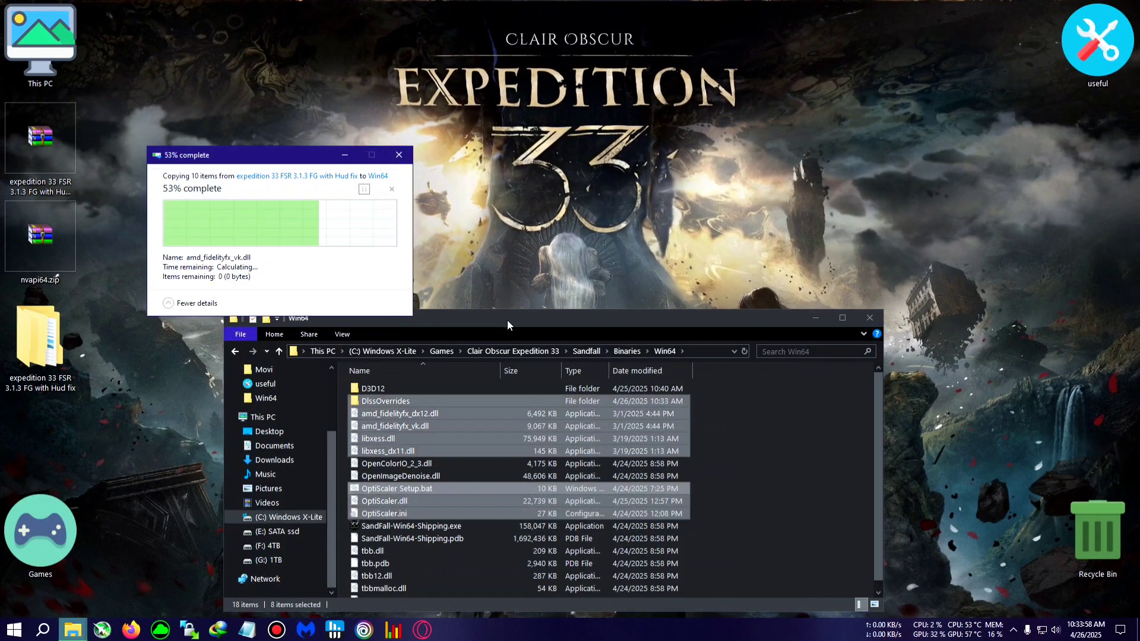
{"action": "left_click_drag", "start_coordinate": [550, 319], "coordinate": [466, 165]}
{"action": "left_click", "coordinate": [699, 312]}
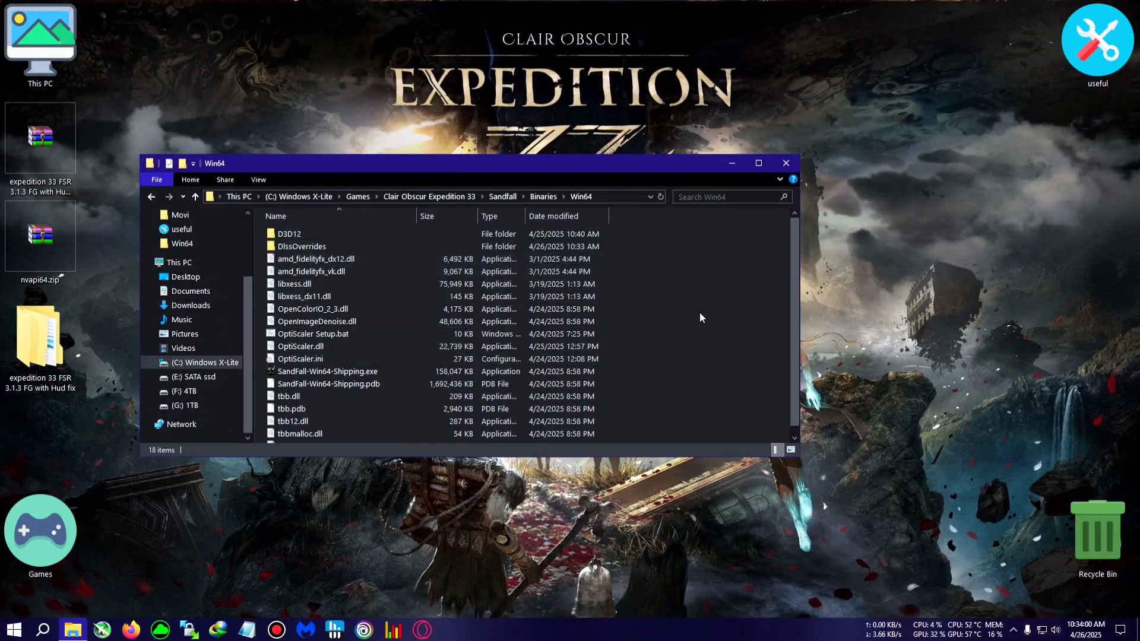
Step: Run OptiScaler Setup.bat in the Win64 folder, choosing dxgi.dll as the filename and Nvidia as the GPU, and finish the setup
{"action": "double_click", "coordinate": [360, 334]}
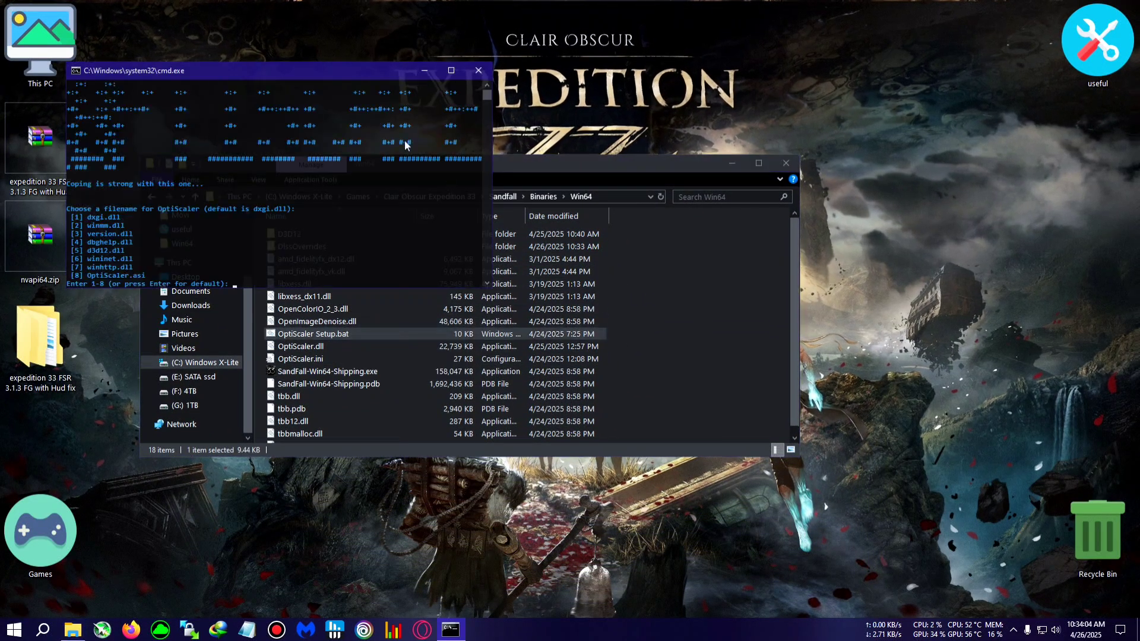
{"action": "left_click_drag", "start_coordinate": [320, 73], "coordinate": [789, 184]}
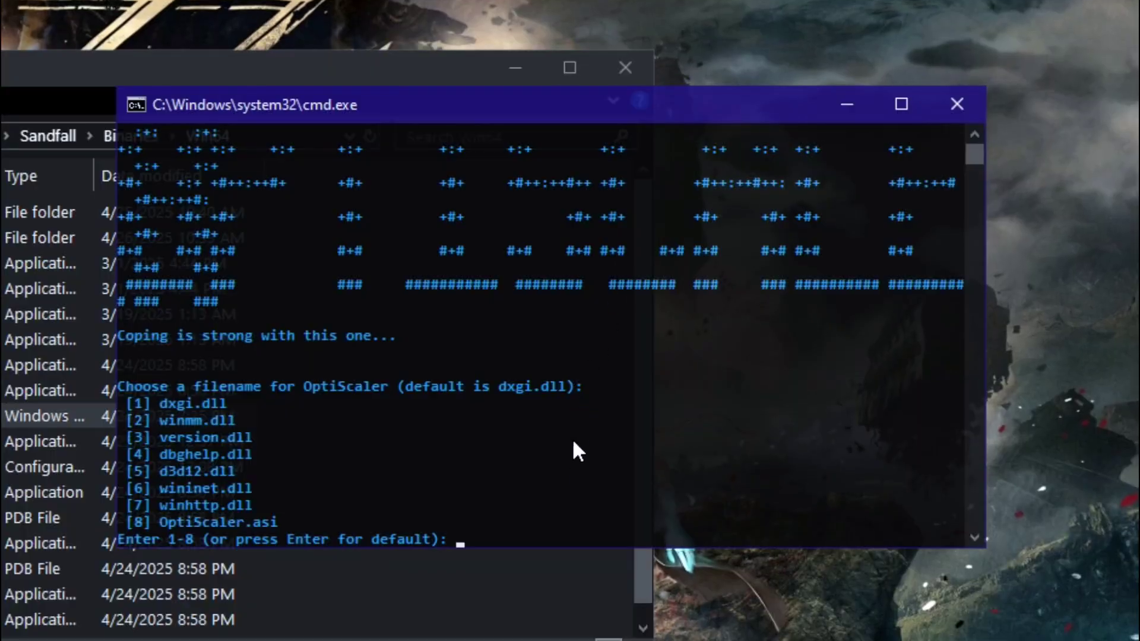
{"action": "left_click", "coordinate": [577, 504]}
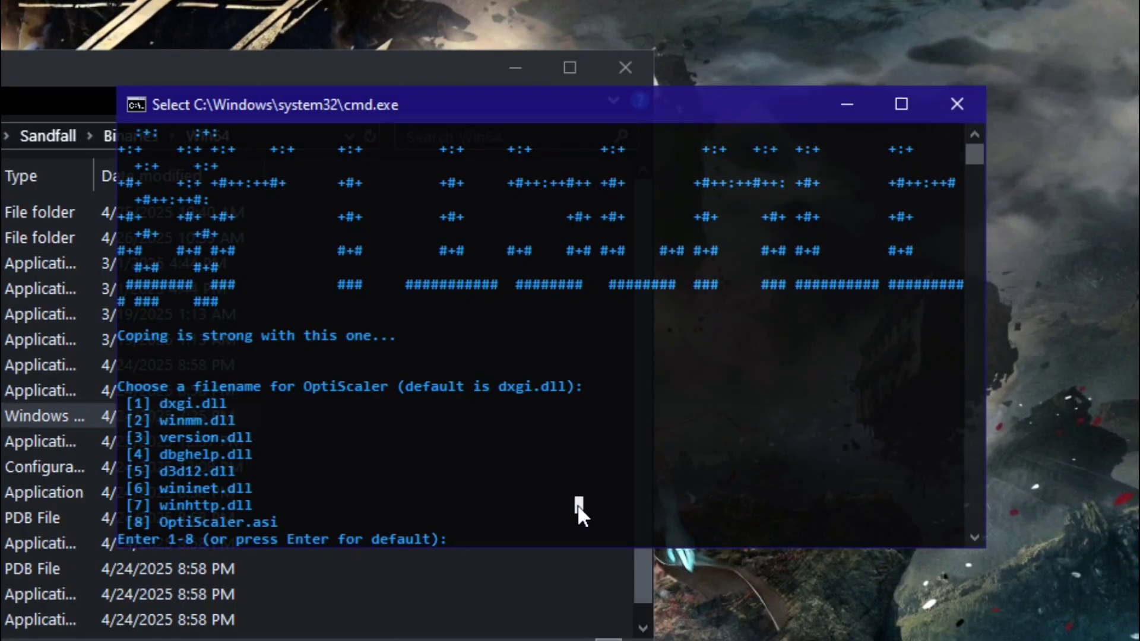
{"action": "type", "text": "1"}
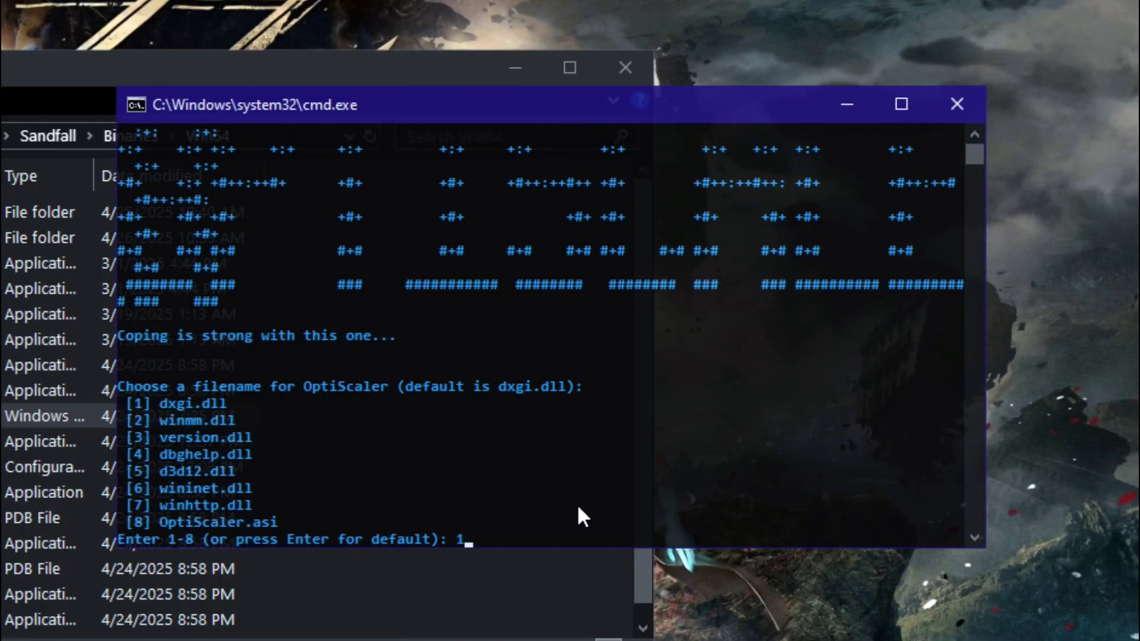
{"action": "key", "text": "Return"}
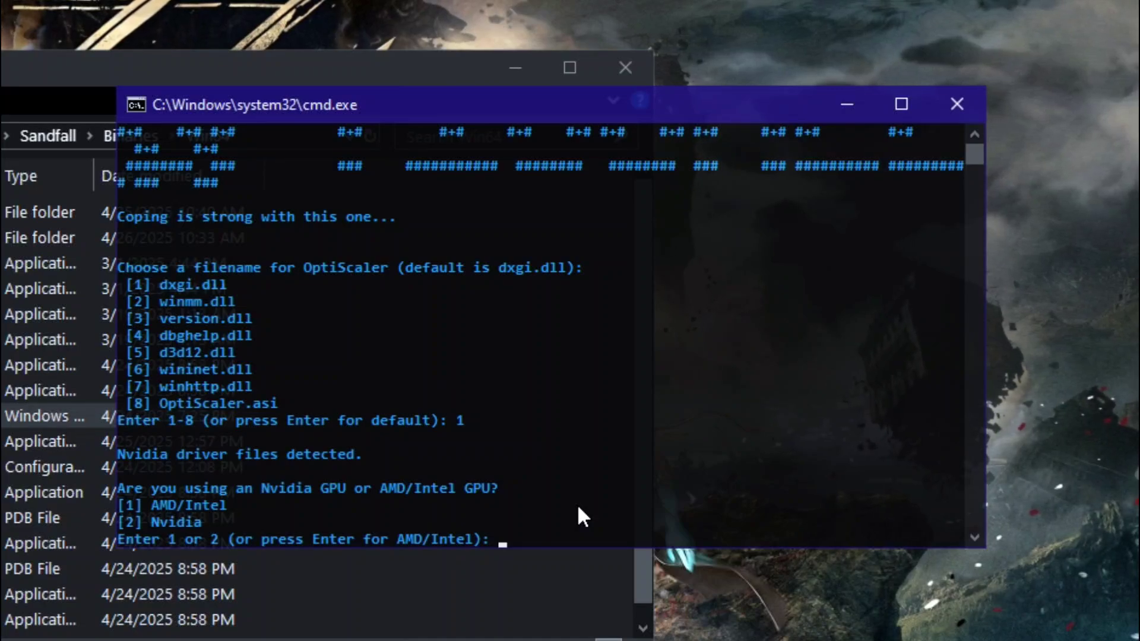
{"action": "type", "text": "2"}
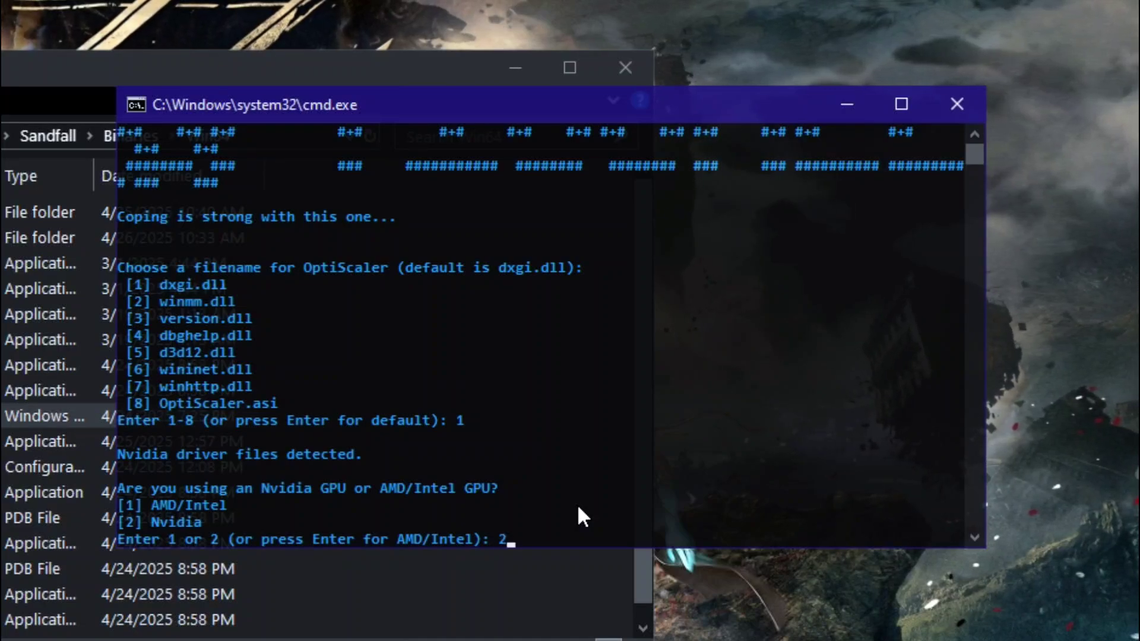
{"action": "key", "text": "Return"}
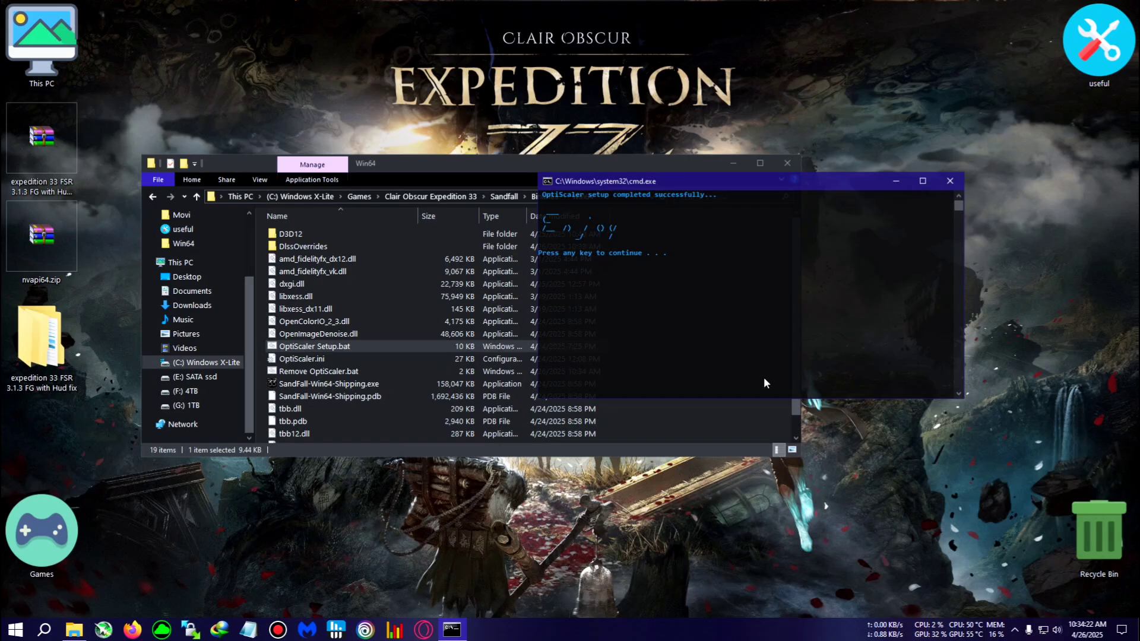
{"action": "key", "text": "Return"}
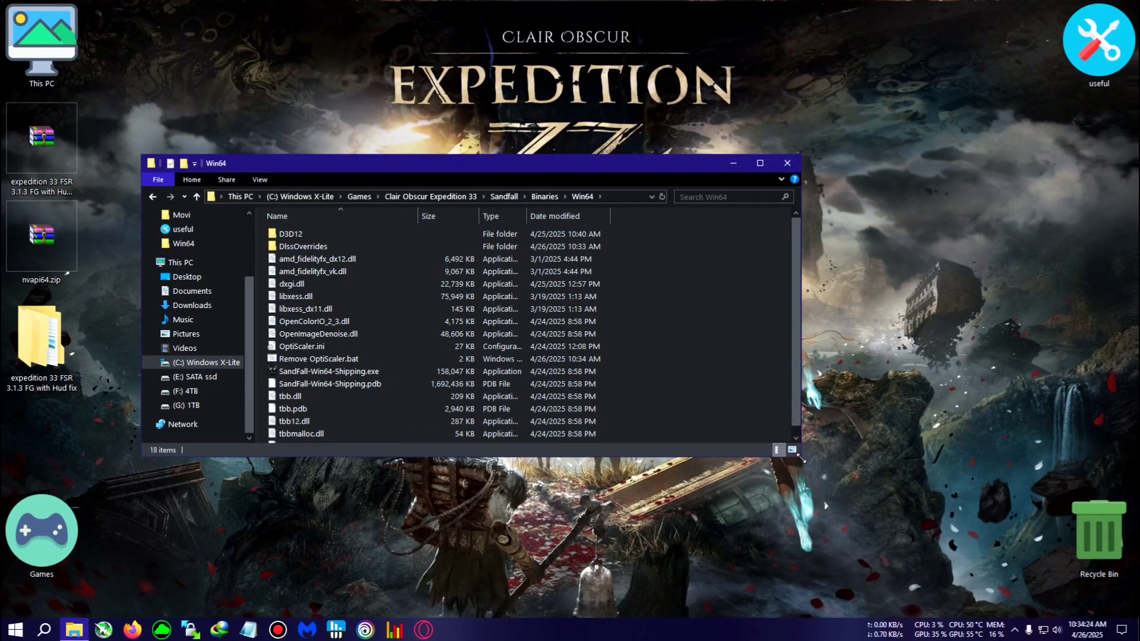
Step: Open OptiScaler.ini from the Win64 folder, set FGType to optifg in the FrameGen section, and save and close the file
{"action": "left_click_drag", "start_coordinate": [799, 456], "coordinate": [730, 535]}
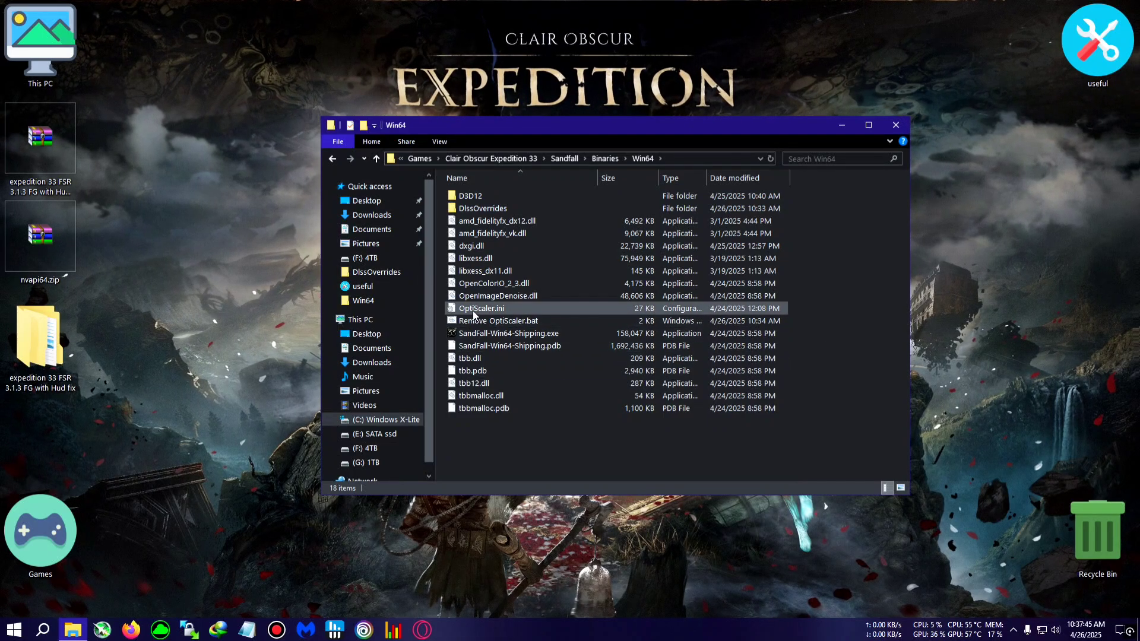
{"action": "right_click", "coordinate": [519, 314]}
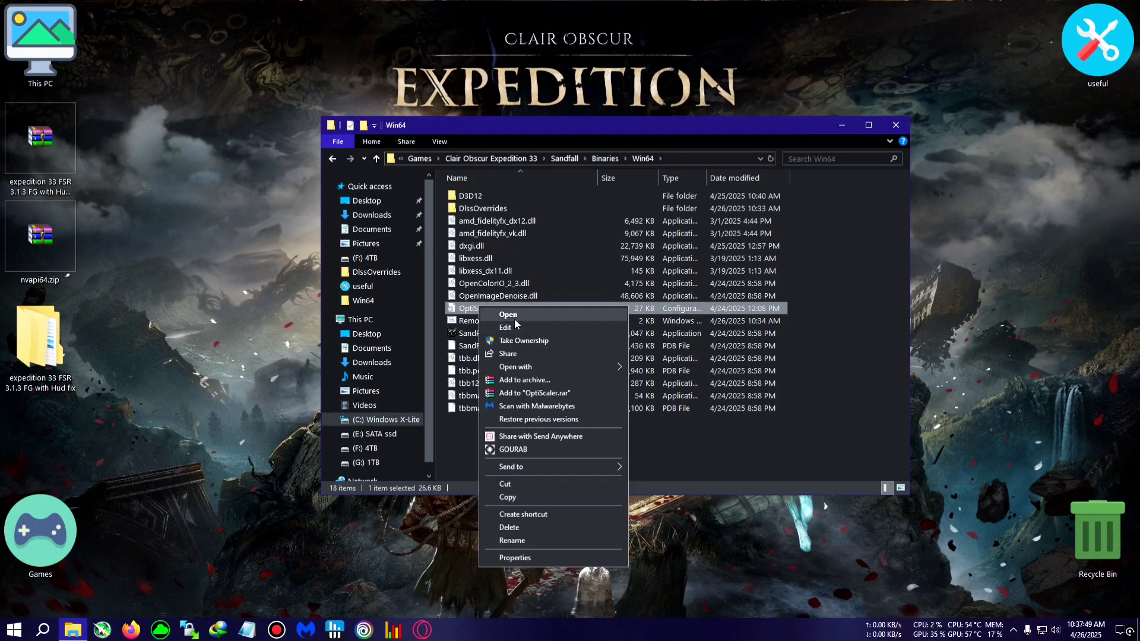
{"action": "left_click", "coordinate": [514, 318]}
{"action": "left_click_drag", "start_coordinate": [629, 257], "coordinate": [306, 171]}
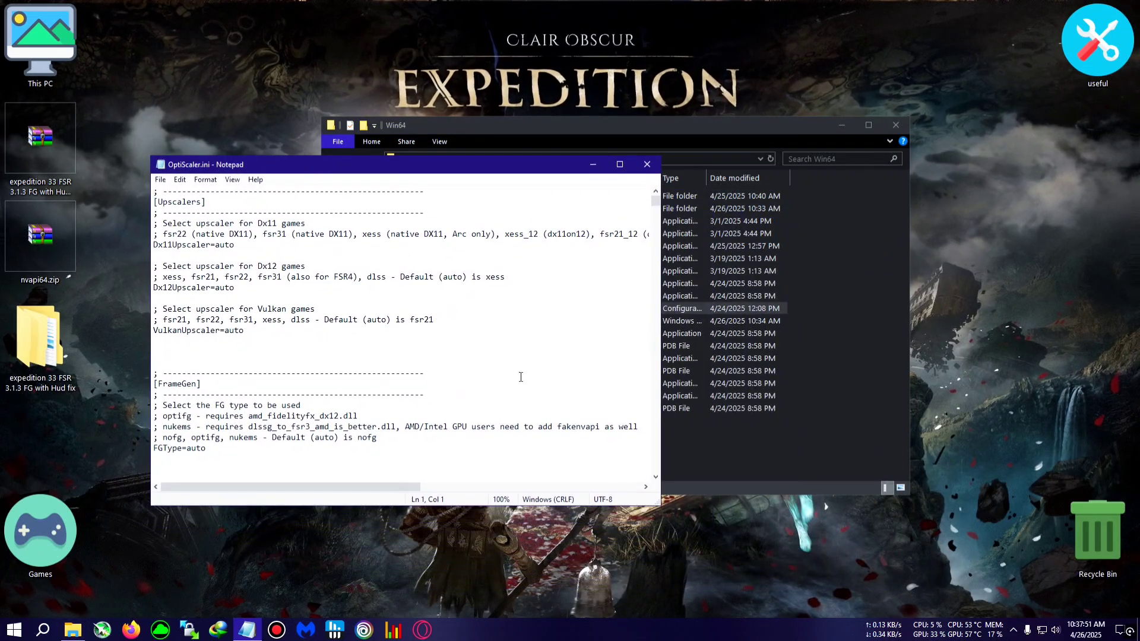
{"action": "left_click_drag", "start_coordinate": [661, 505], "coordinate": [705, 566]}
{"action": "scroll", "coordinate": [200, 377], "scroll_direction": "down", "scroll_amount": 2}
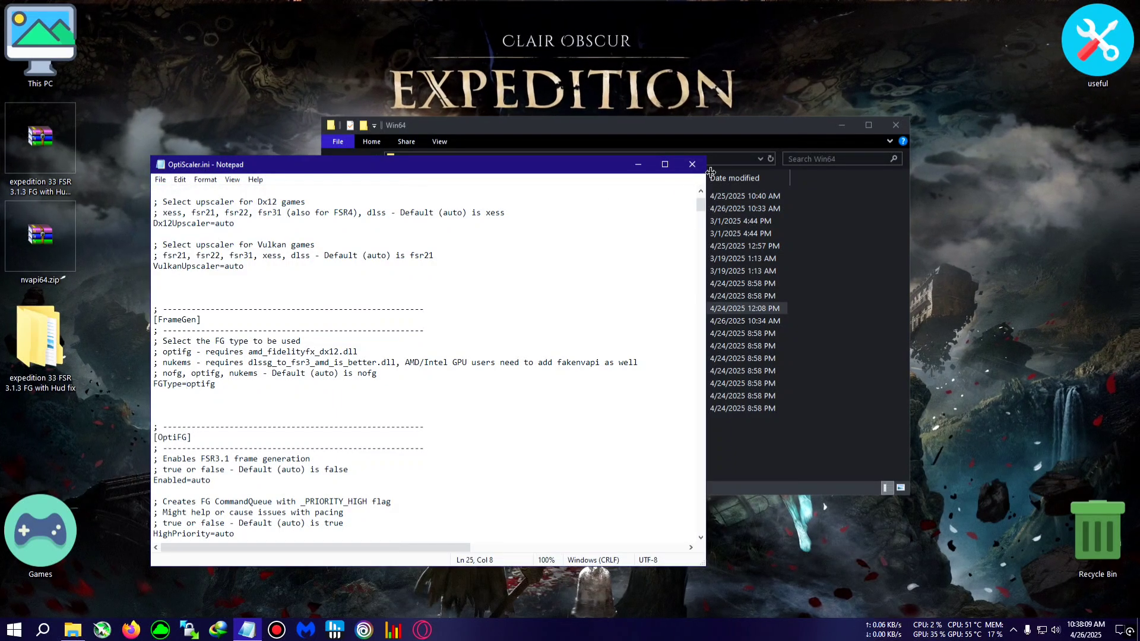
{"action": "left_click", "coordinate": [692, 164]}
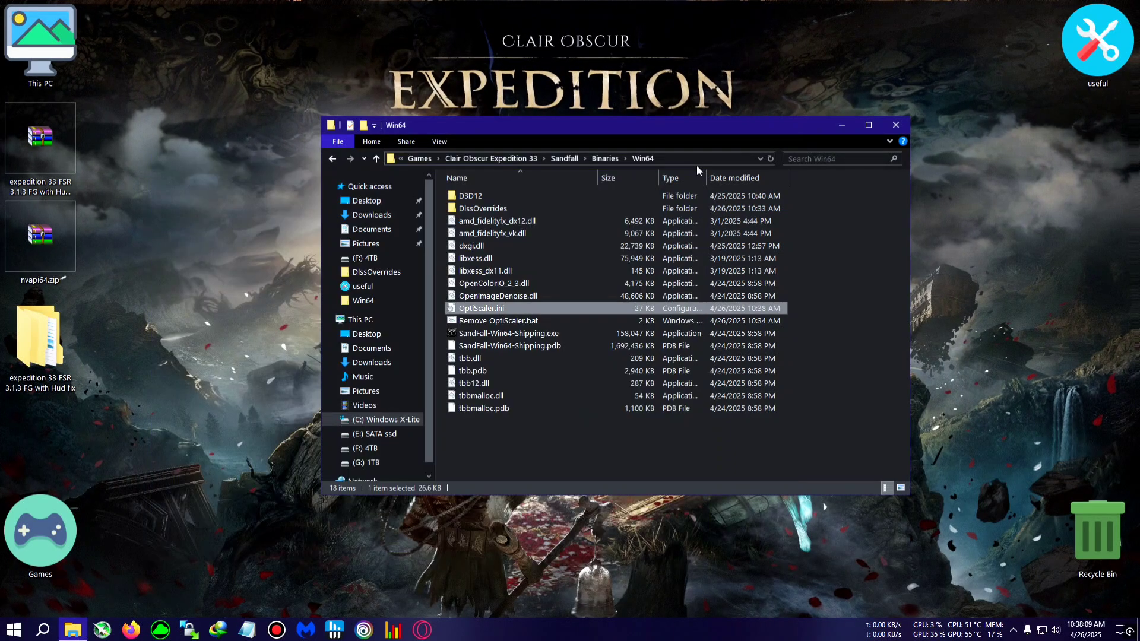
Step: Merge EnableSignatureOverride.reg from the DlssOverrides subfolder into the registry, and close the folder window
{"action": "double_click", "coordinate": [484, 209]}
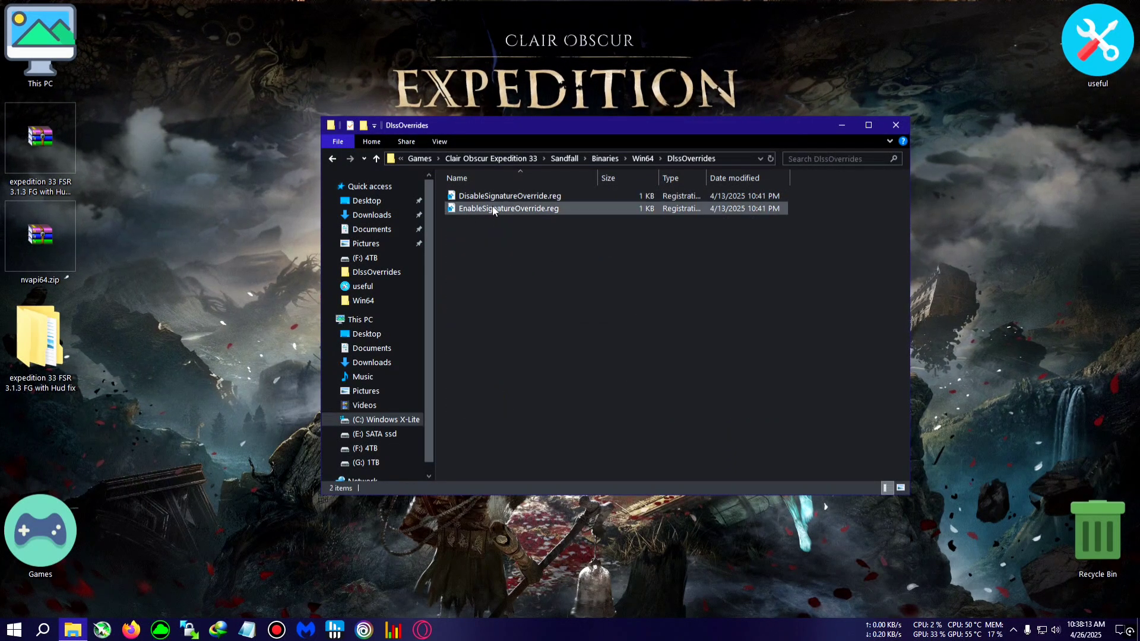
{"action": "double_click", "coordinate": [486, 208]}
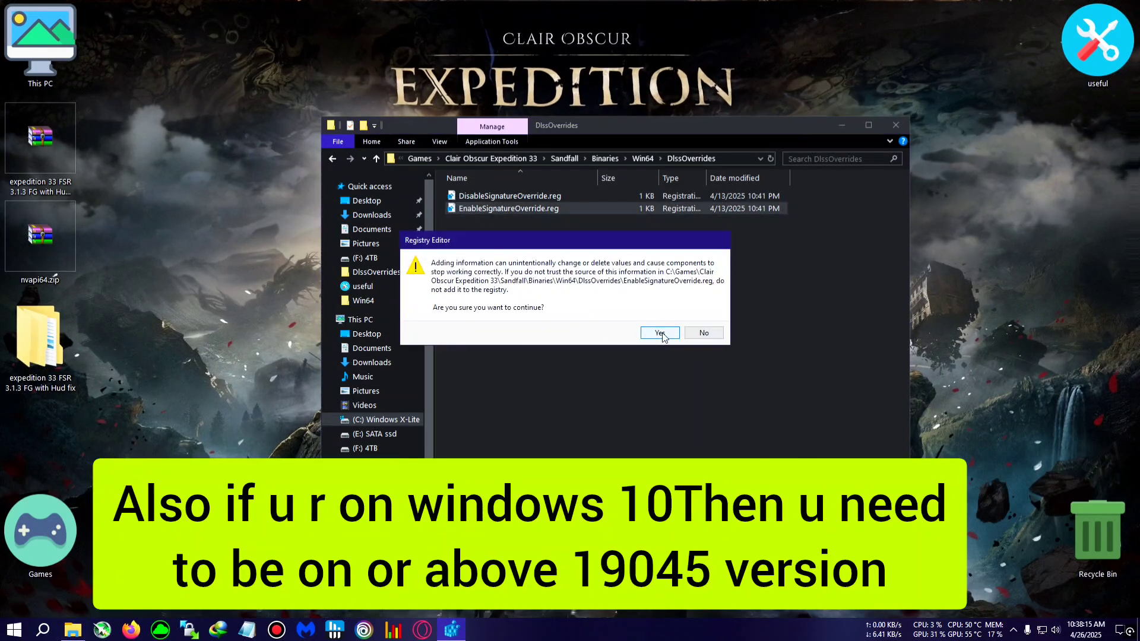
{"action": "left_click", "coordinate": [660, 333]}
{"action": "left_click", "coordinate": [705, 319]}
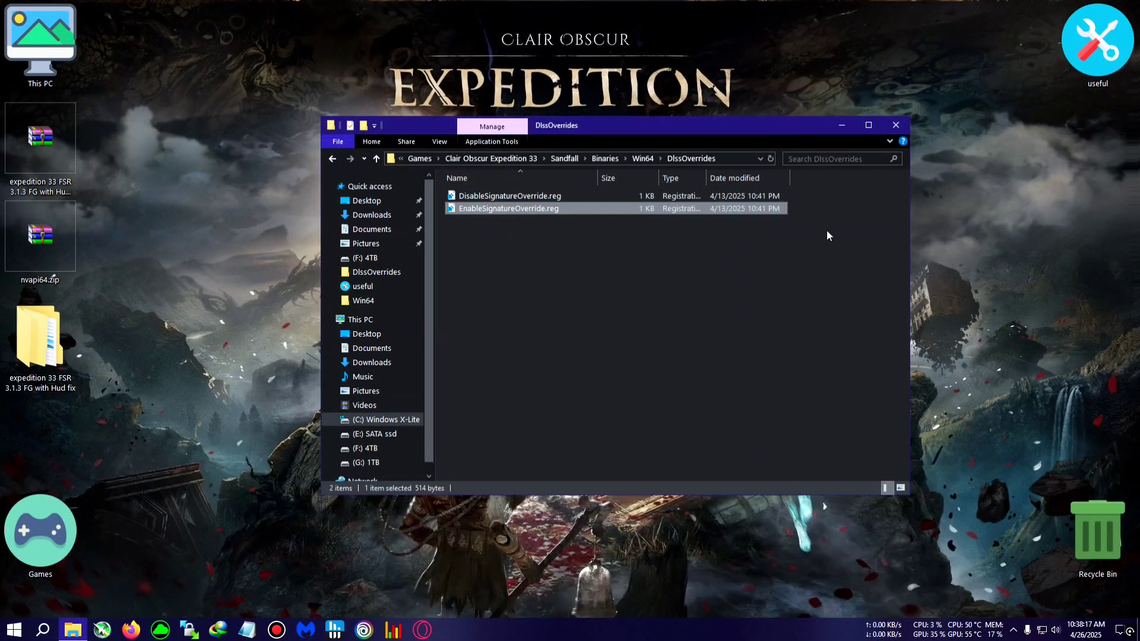
{"action": "left_click", "coordinate": [898, 128]}
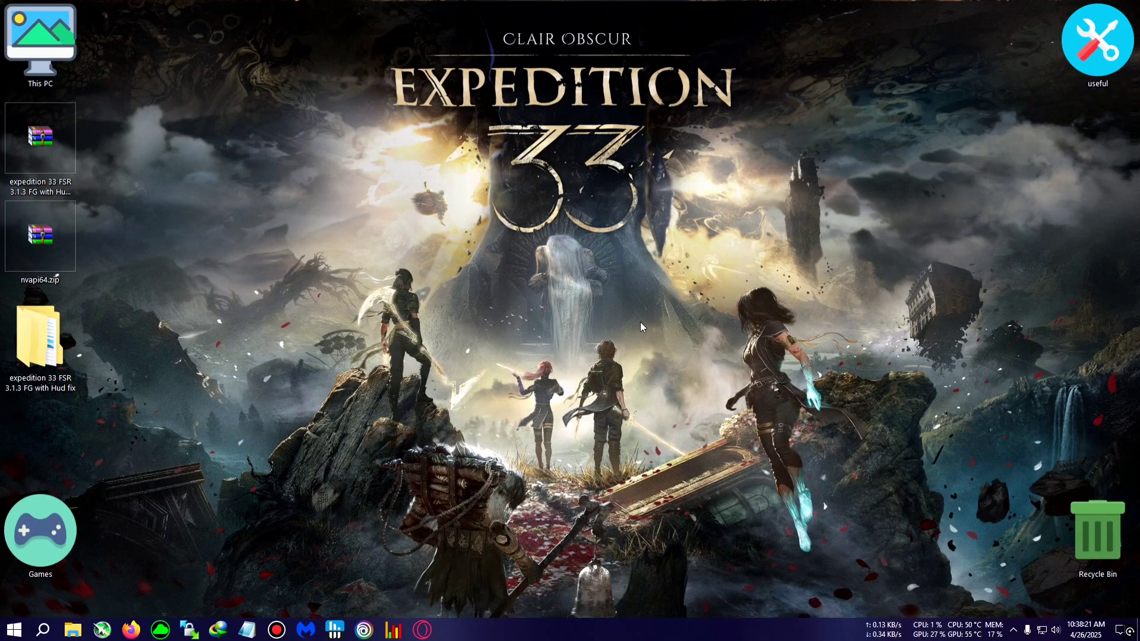
Step: Check the Hardware-accelerated GPU scheduling option in the Windows Graphics settings, and close the settings window
{"action": "key", "text": "super"}
{"action": "type", "text": "graph"}
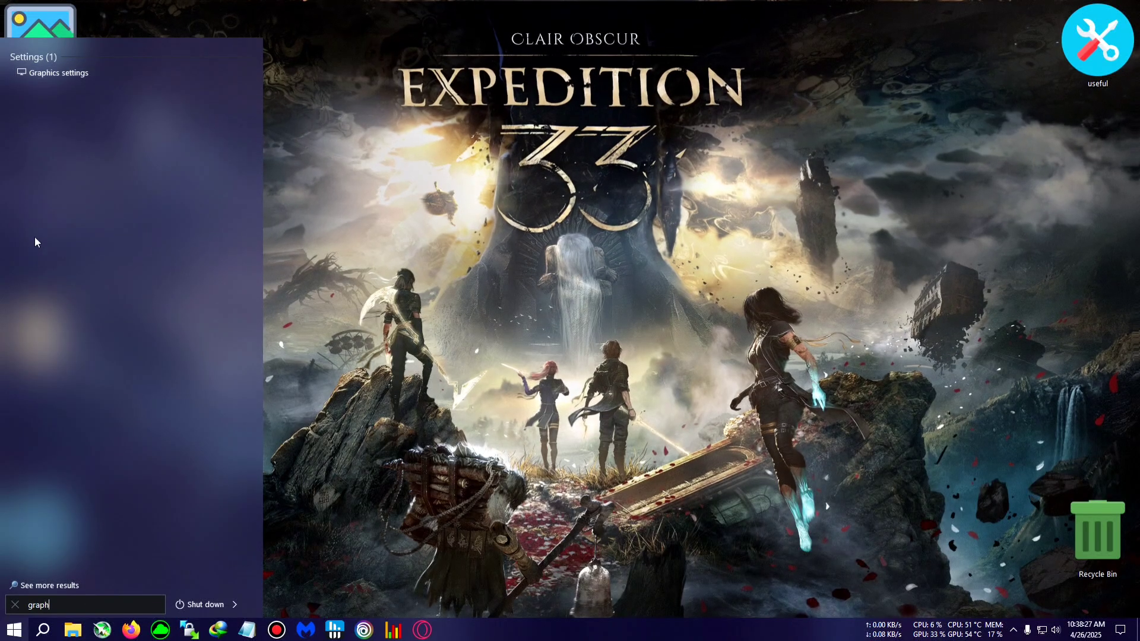
{"action": "left_click", "coordinate": [55, 72]}
{"action": "left_click_drag", "start_coordinate": [404, 112], "coordinate": [412, 169]}
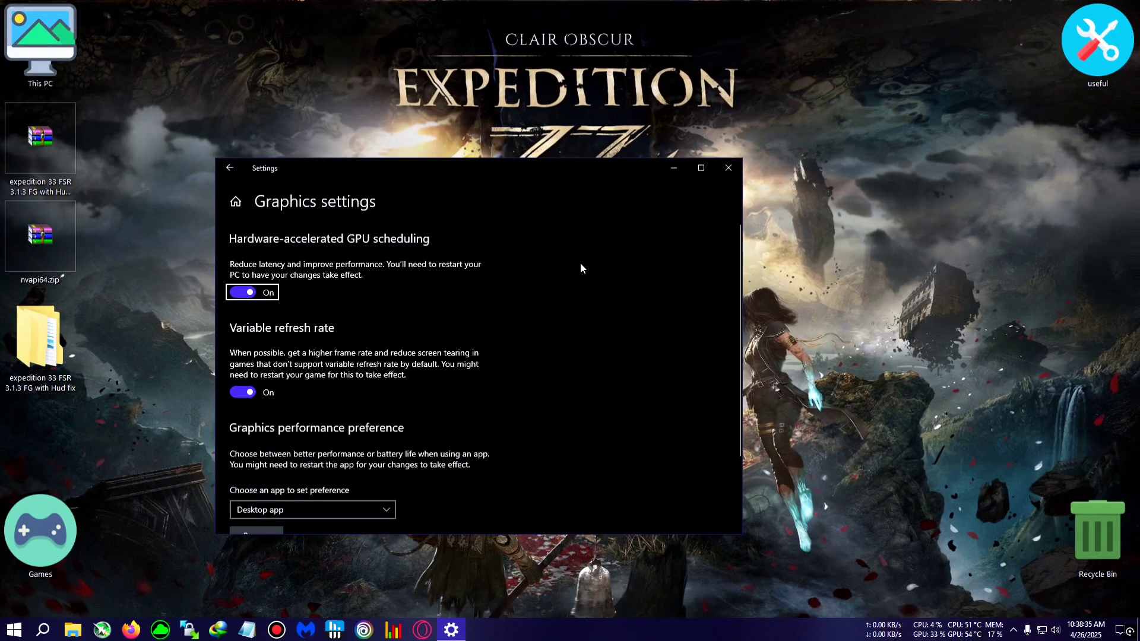
{"action": "left_click", "coordinate": [727, 172]}
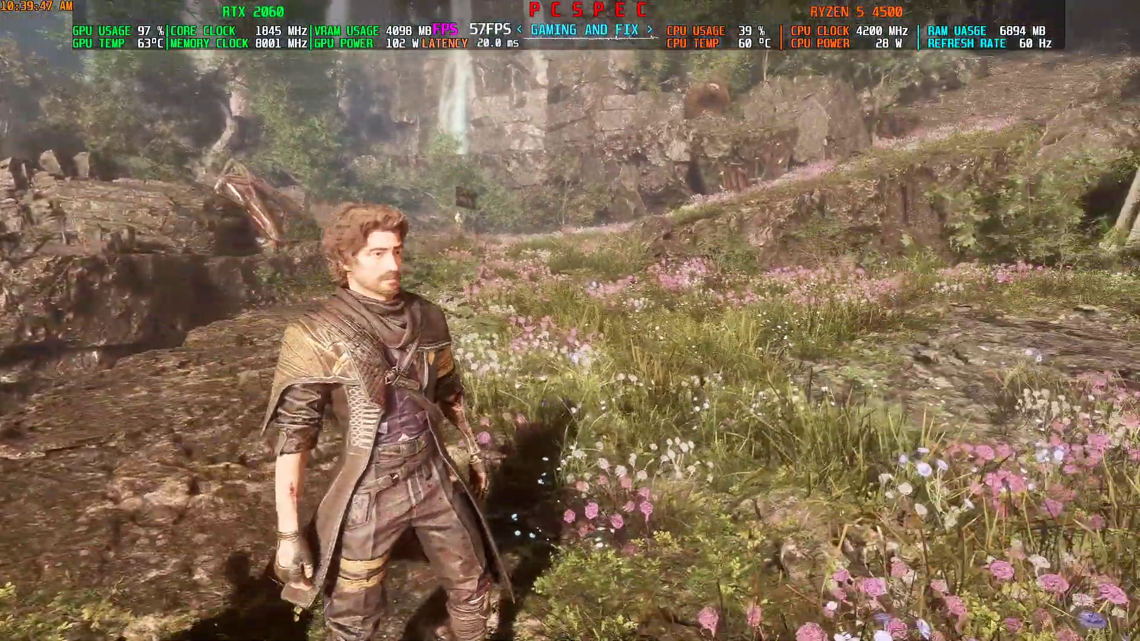
Step: Apply the game's graphics settings with DLSS scaling in Quality mode and VSync disabled, and return to the game
{"action": "key", "text": "Escape"}
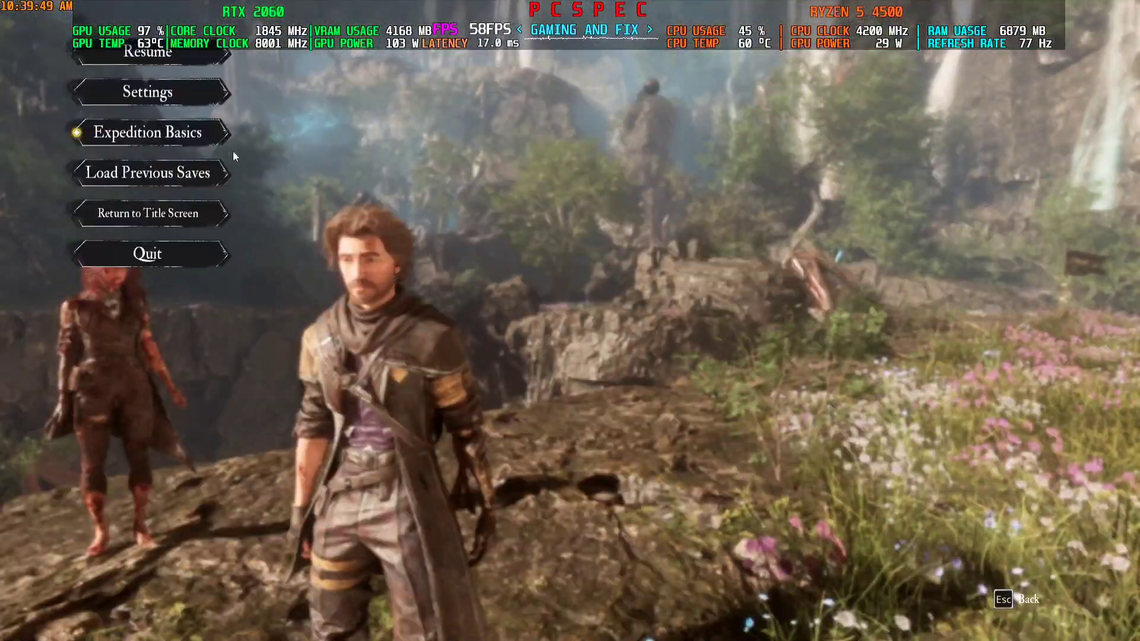
{"action": "left_click", "coordinate": [147, 92]}
{"action": "key", "text": "Insert"}
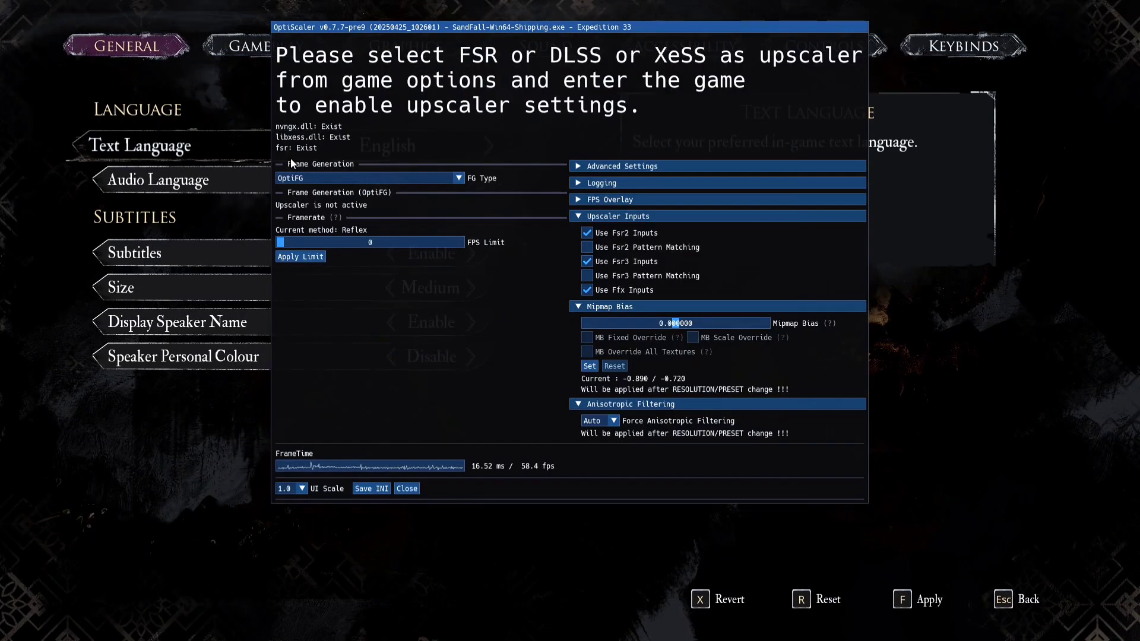
{"action": "key", "text": "Insert"}
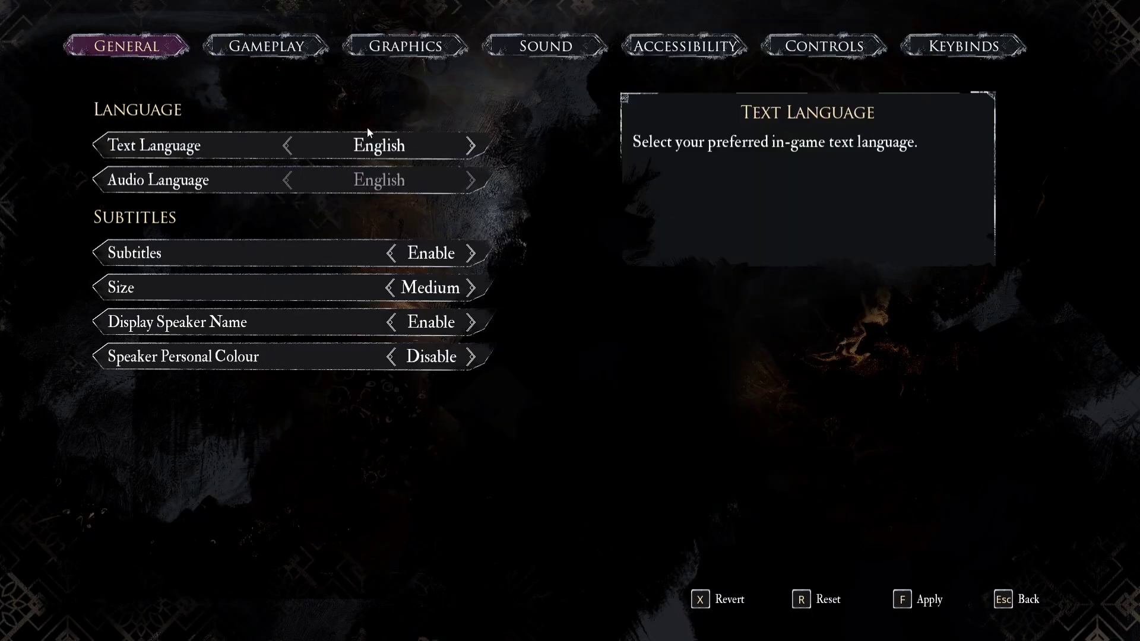
{"action": "left_click", "coordinate": [403, 51]}
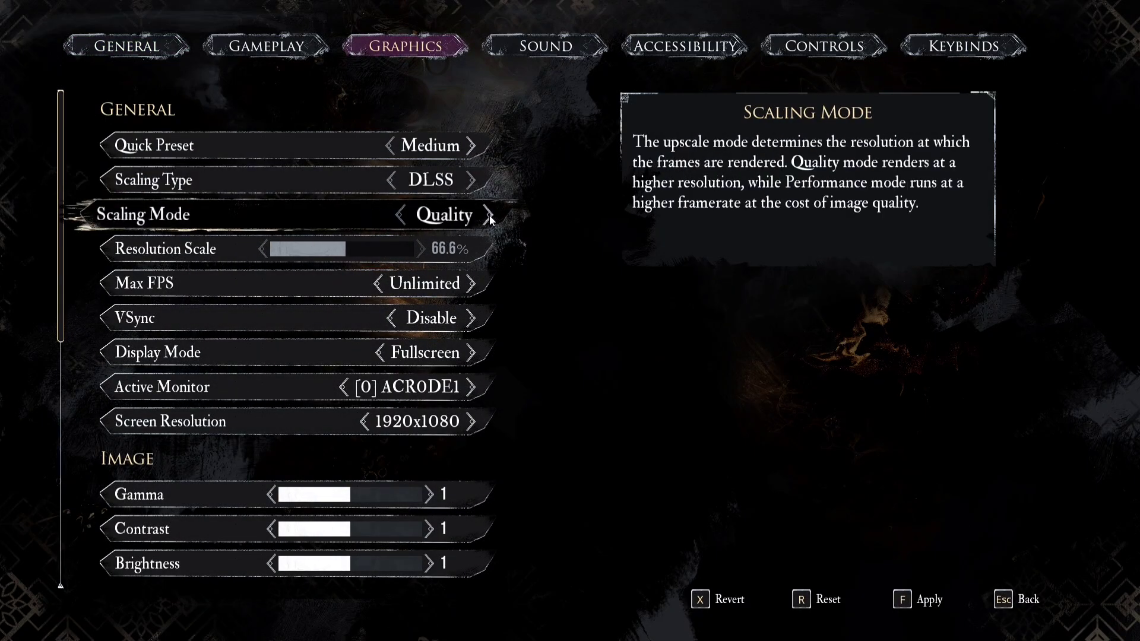
{"action": "left_click", "coordinate": [917, 600]}
{"action": "left_click", "coordinate": [509, 342]}
{"action": "key", "text": "Escape"}
Step: Open the OptiScaler overlay during gameplay, set its UI scale to 0.9, and move it clear of the character
{"action": "key", "text": "Insert"}
{"action": "key", "text": "Insert"}
{"action": "key", "text": "w"}
{"action": "key", "text": "s"}
{"action": "key", "text": "w"}
{"action": "key", "text": "s"}
{"action": "key", "text": "w"}
{"action": "key", "text": "Insert"}
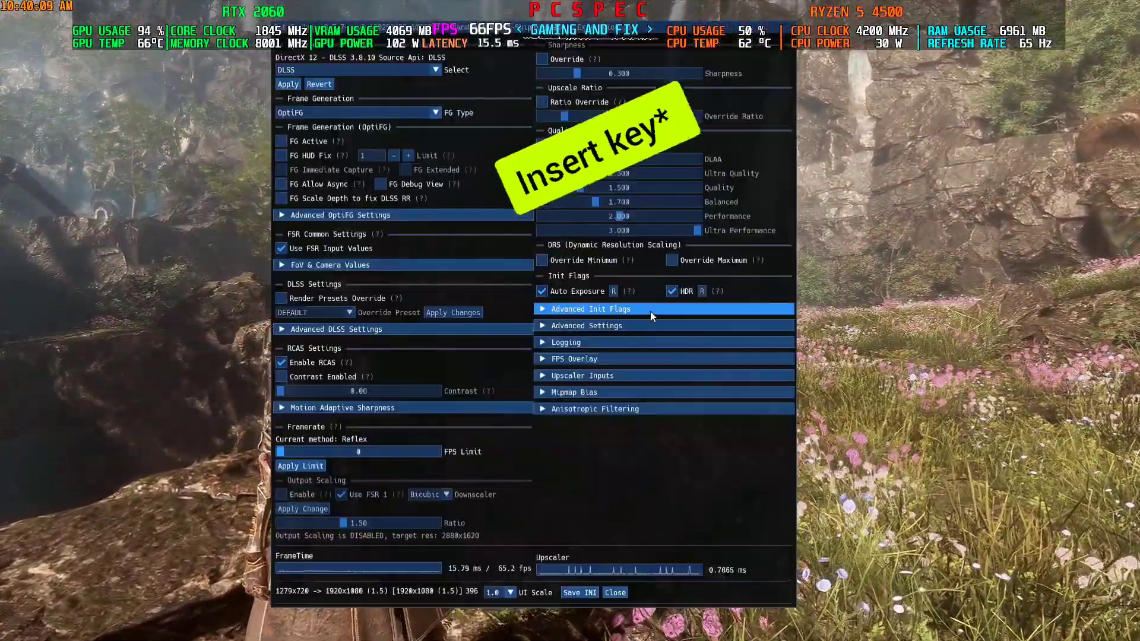
{"action": "left_click_drag", "start_coordinate": [514, 28], "coordinate": [710, 55]}
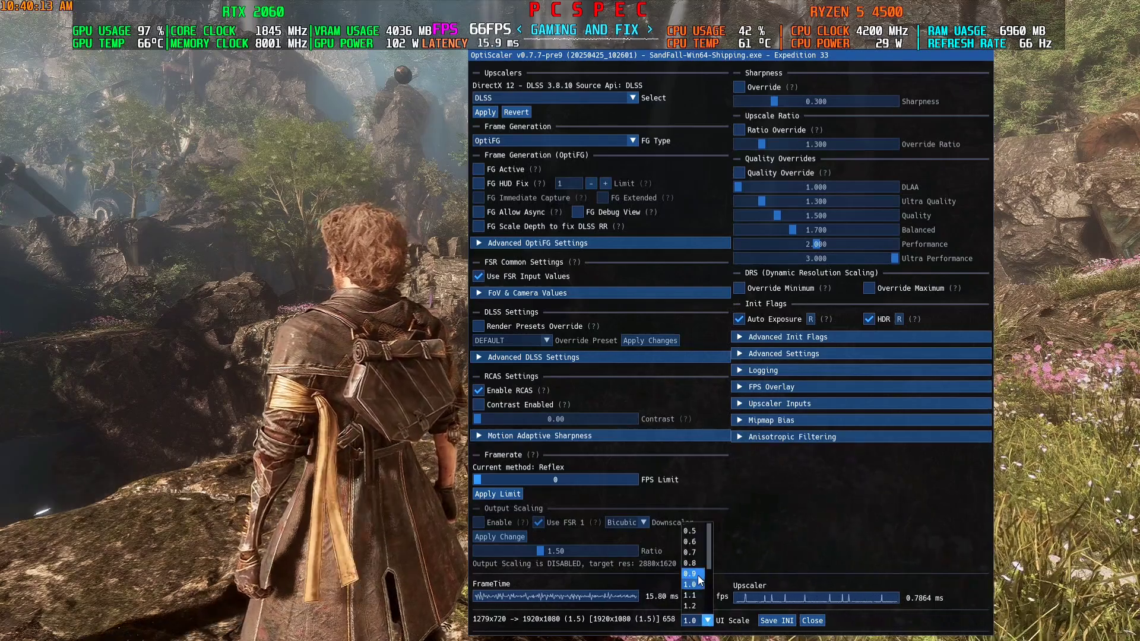
{"action": "left_click", "coordinate": [695, 574]}
{"action": "left_click_drag", "start_coordinate": [686, 53], "coordinate": [785, 109]}
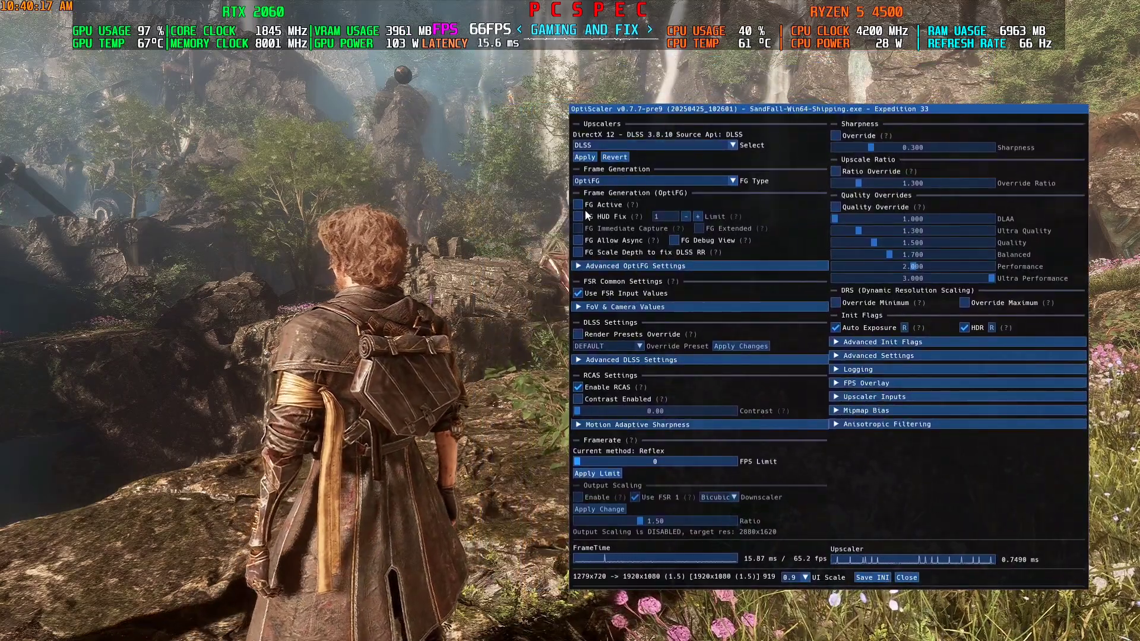
Step: Enable FG Active in OptiScaler, hide the overlay, and test frame generation by moving and aiming the character
{"action": "key", "text": "Insert"}
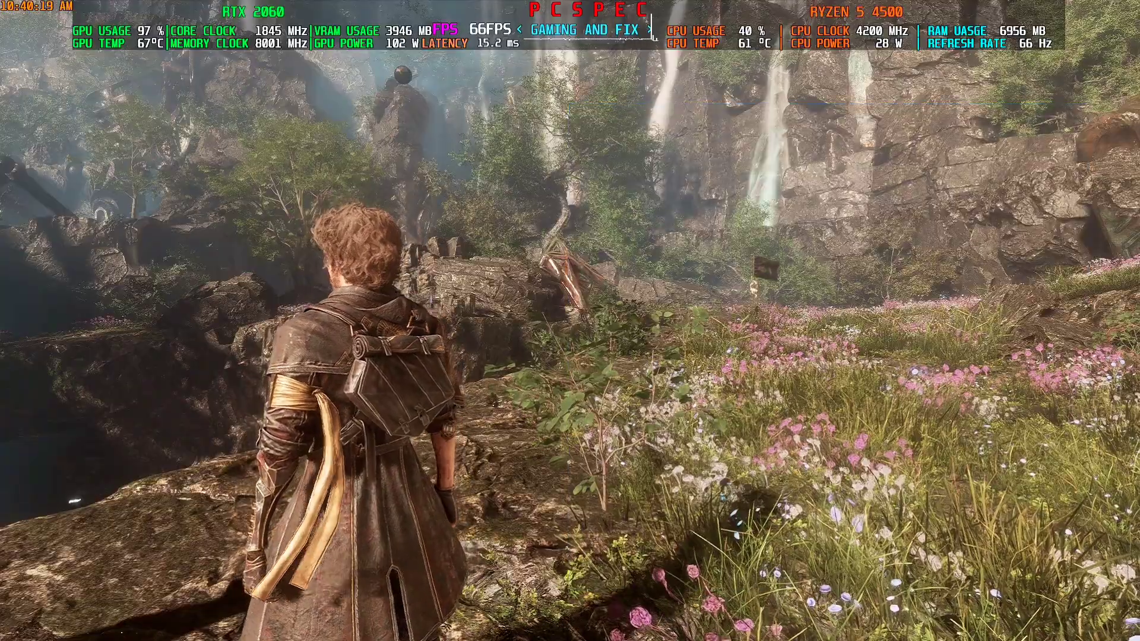
{"action": "key", "text": "a"}
{"action": "key", "text": "d"}
{"action": "key", "text": "w"}
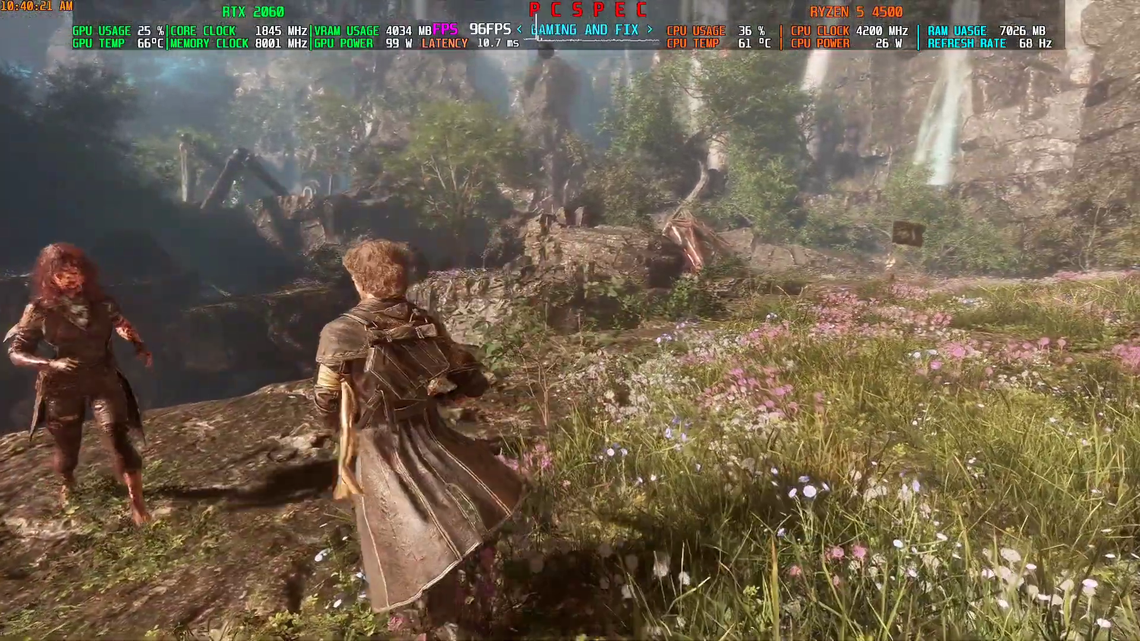
{"action": "key", "text": "d"}
{"action": "key", "text": "a"}
{"action": "key", "text": "d"}
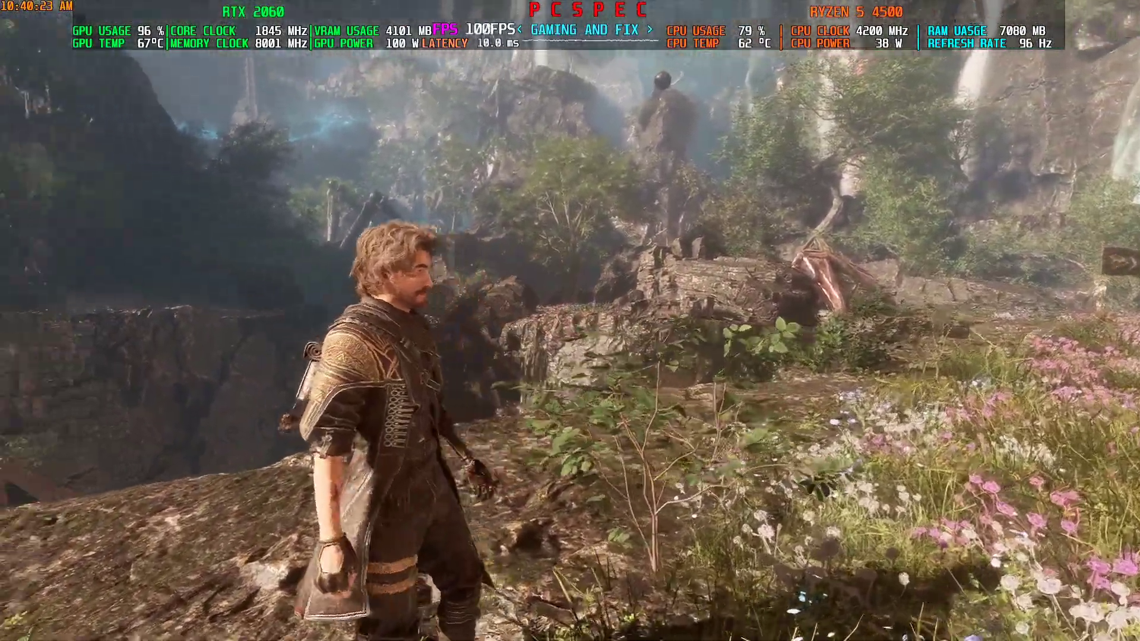
{"action": "right_click", "coordinate": [570, 321]}
{"action": "left_click", "coordinate": [570, 321]}
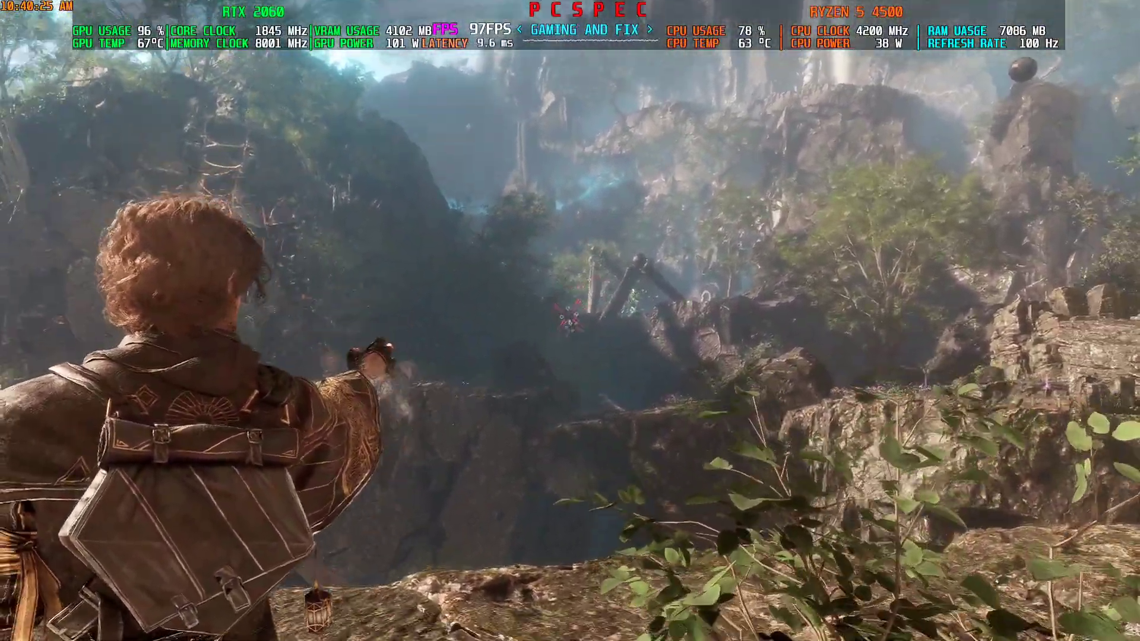
Step: Reopen the OptiScaler overlay and enable FG HUD Fix for OptiFG frame generation
{"action": "key", "text": "Insert"}
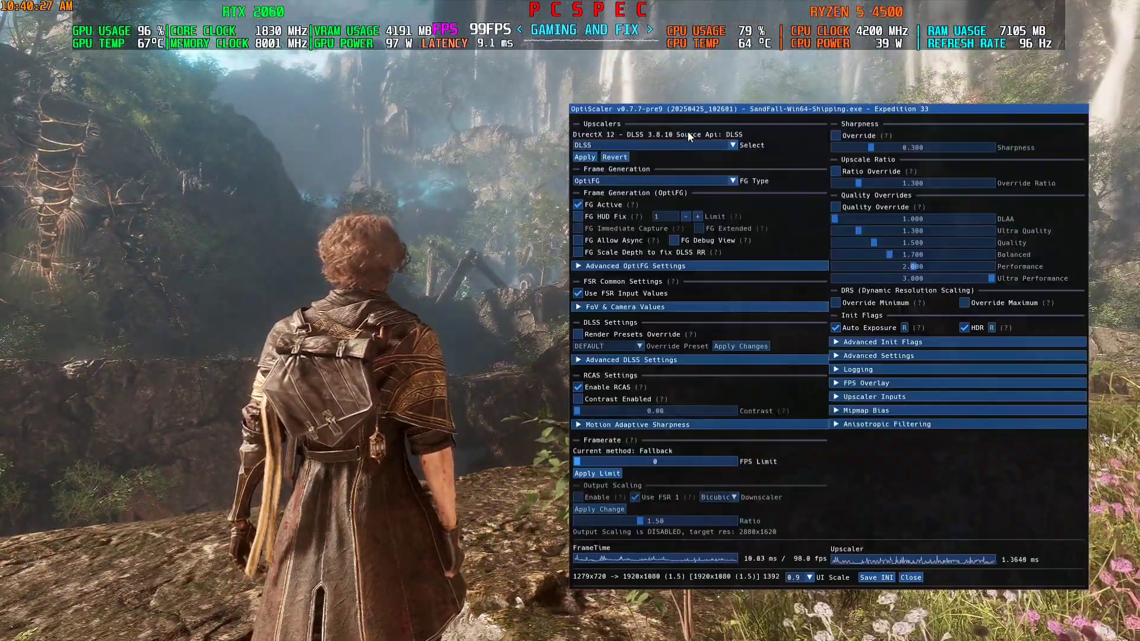
{"action": "left_click_drag", "start_coordinate": [685, 108], "coordinate": [683, 100]}
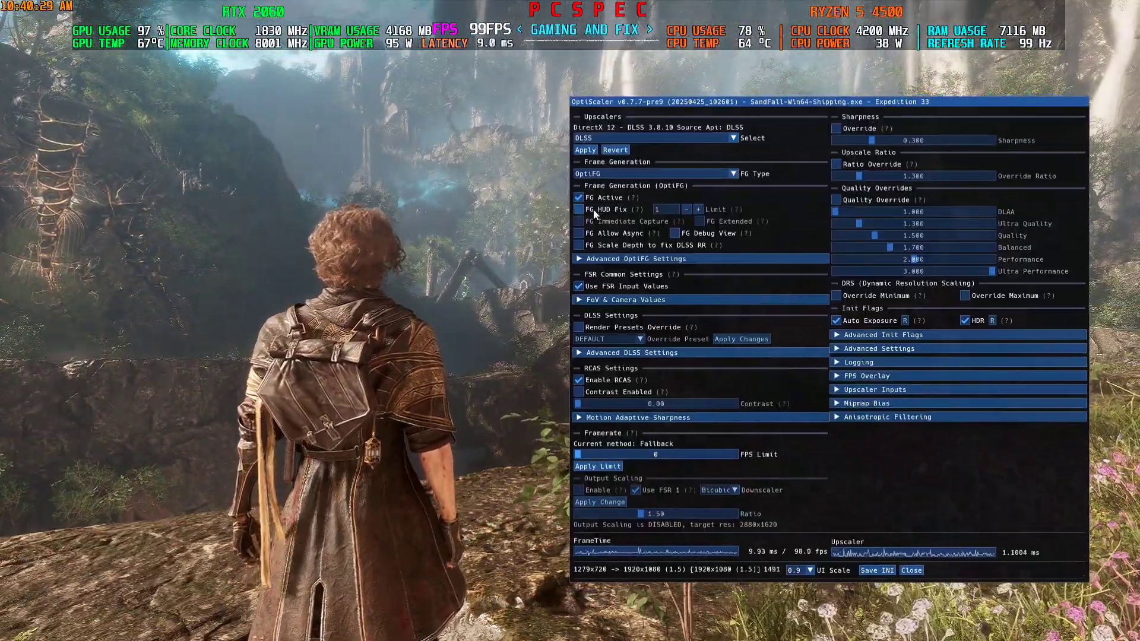
{"action": "left_click", "coordinate": [579, 210]}
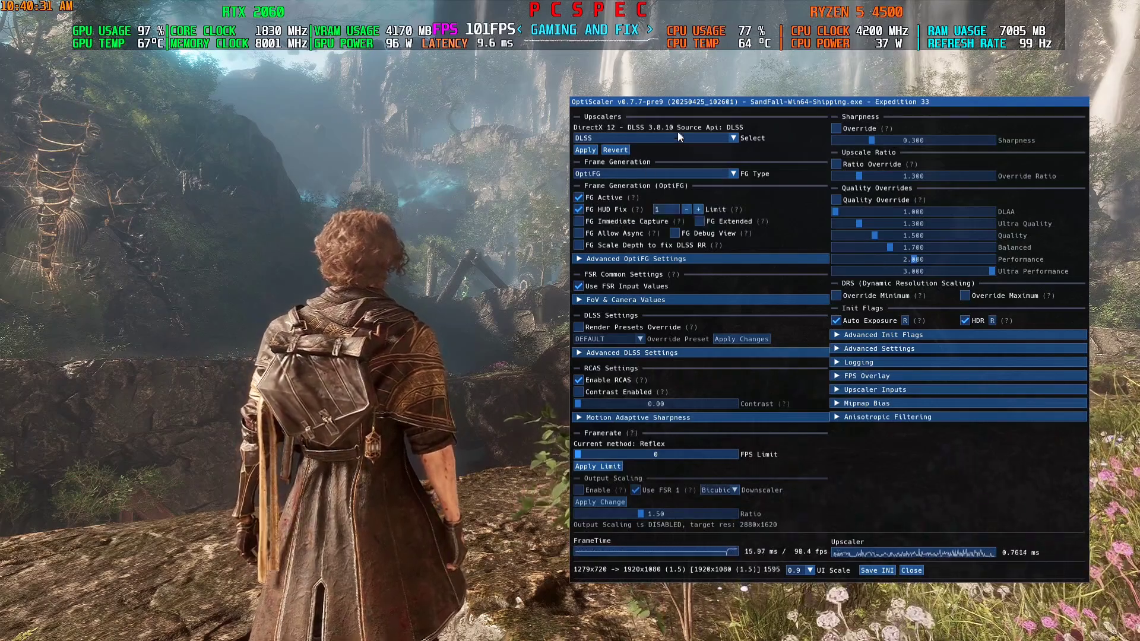
Step: Enable FG Debug View with the overlay moved to the screen corner, and raise the FG HUD Fix limit to 3
{"action": "left_click_drag", "start_coordinate": [690, 98], "coordinate": [211, 81]}
{"action": "left_click", "coordinate": [208, 219]}
{"action": "left_click_drag", "start_coordinate": [416, 84], "coordinate": [318, 66]}
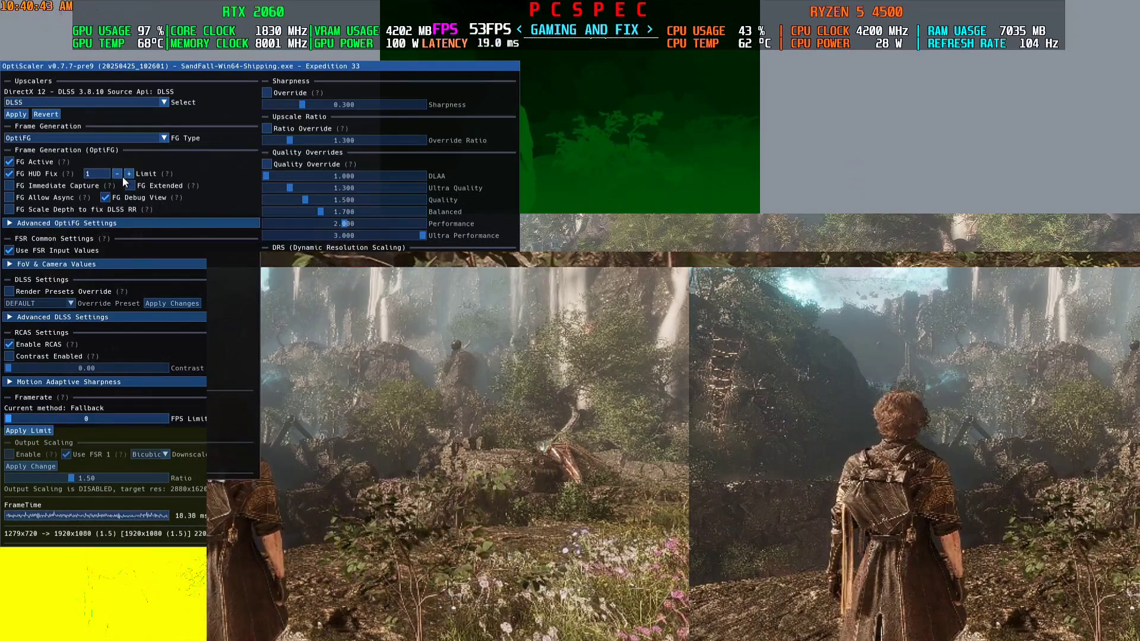
{"action": "left_click", "coordinate": [127, 175]}
{"action": "left_click", "coordinate": [127, 174]}
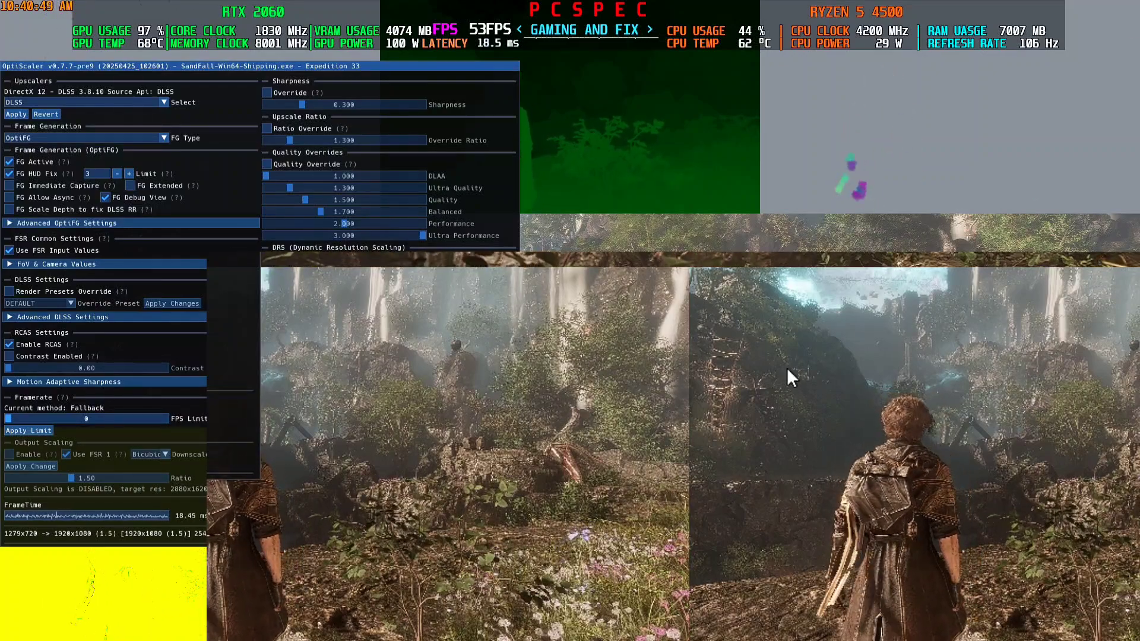
Step: Try FG HUD Fix limits of 1, 3 and 7 with the debug view on, and reposition the OptiScaler overlay
{"action": "left_click", "coordinate": [117, 174]}
{"action": "left_click", "coordinate": [117, 174]}
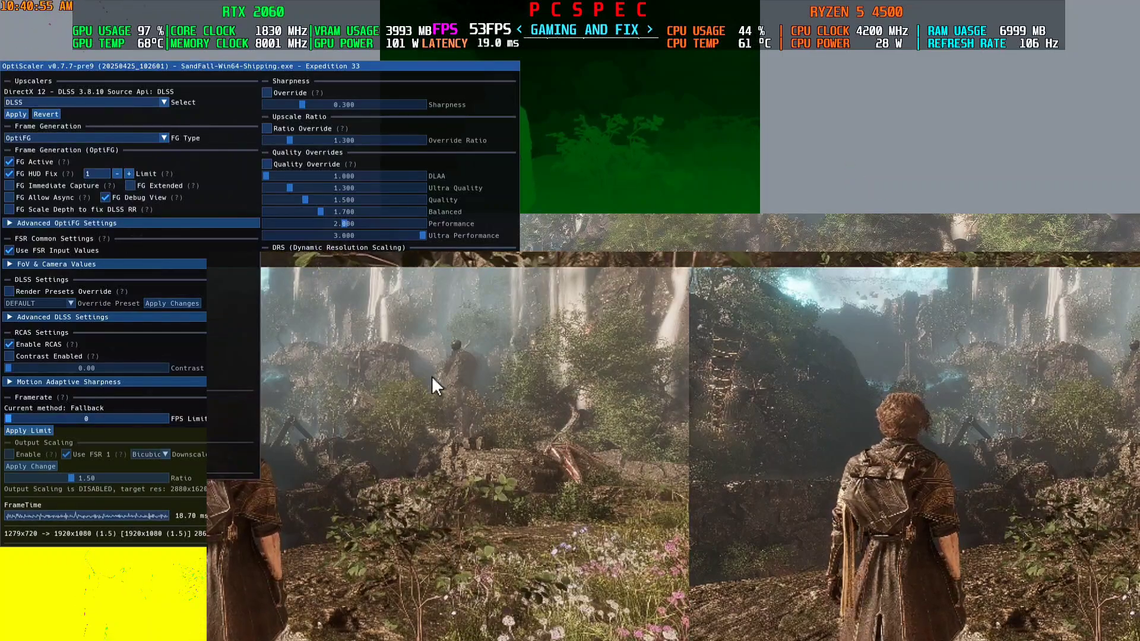
{"action": "left_click", "coordinate": [129, 175]}
{"action": "left_click", "coordinate": [129, 174]}
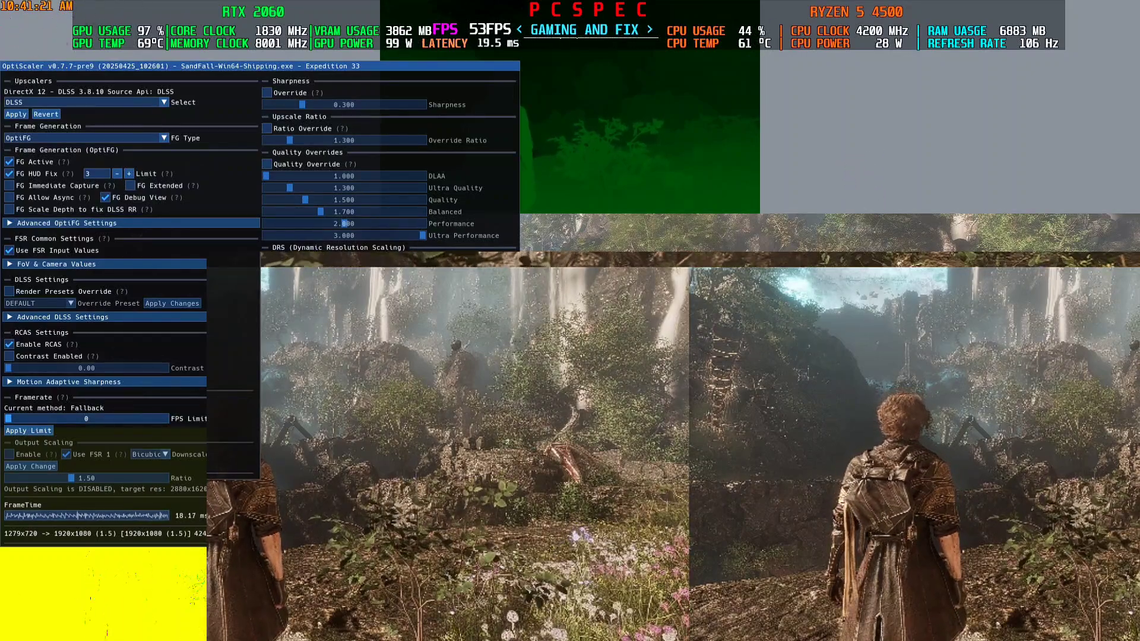
{"action": "left_click", "coordinate": [128, 174]}
{"action": "left_click", "coordinate": [129, 173]}
{"action": "left_click", "coordinate": [128, 173]}
{"action": "left_click", "coordinate": [129, 173]}
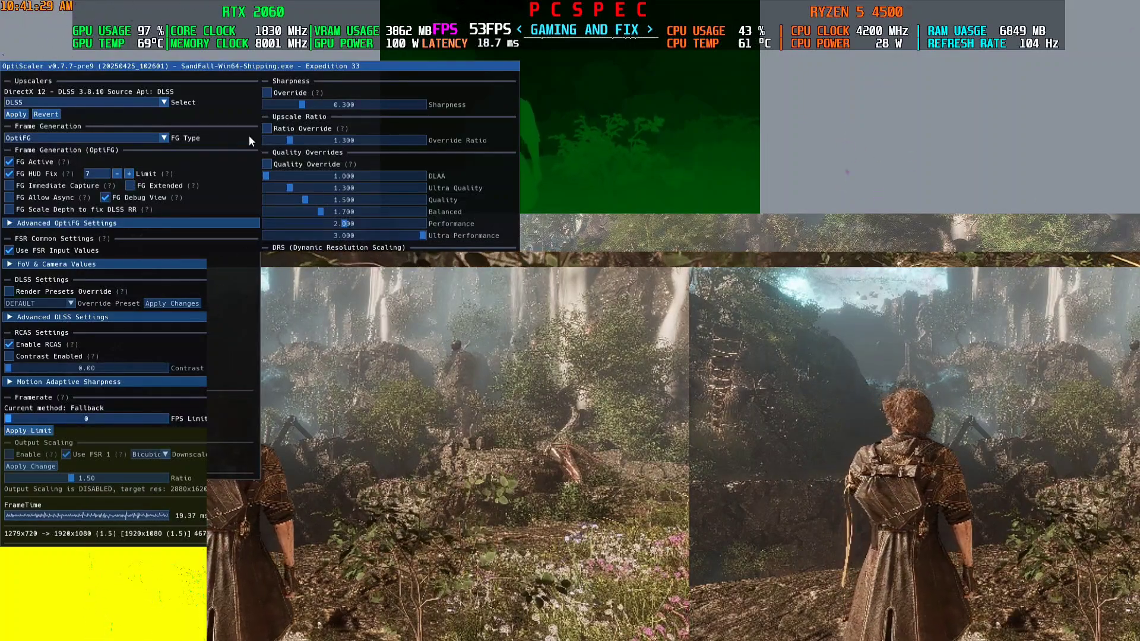
{"action": "left_click_drag", "start_coordinate": [267, 65], "coordinate": [298, 68]}
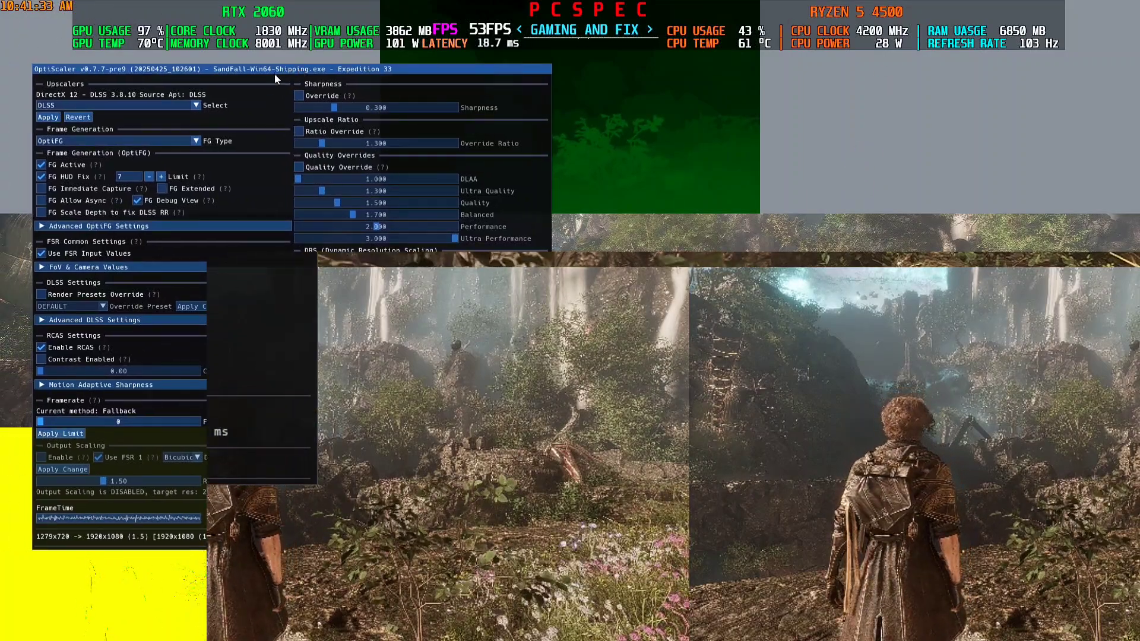
{"action": "left_click_drag", "start_coordinate": [274, 71], "coordinate": [219, 71]}
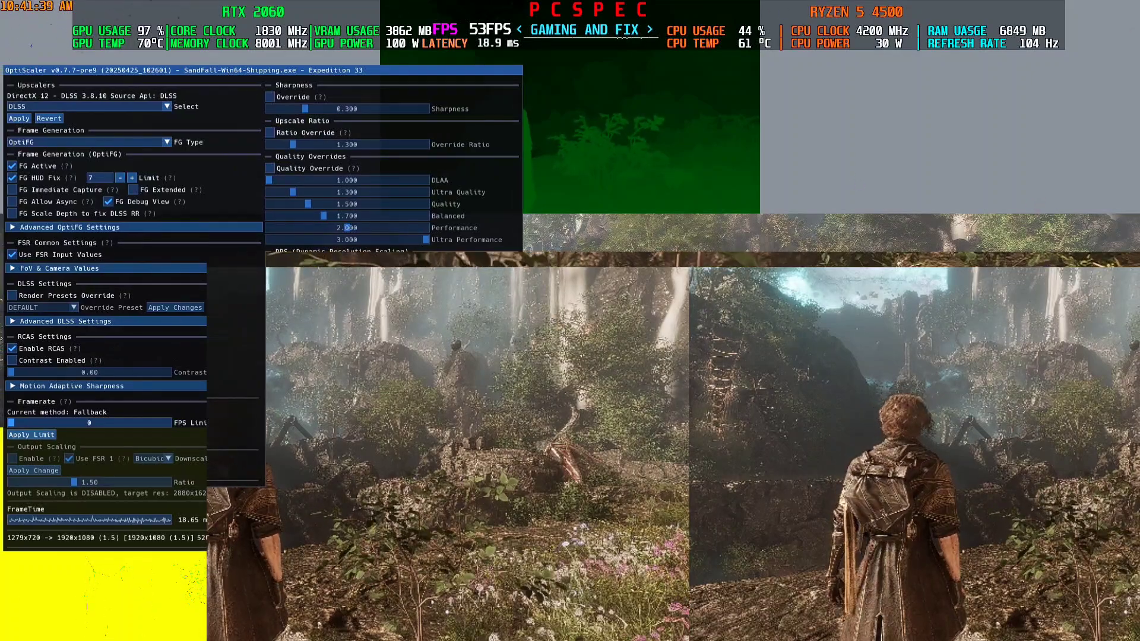
Step: Lower the FG HUD Fix limit to 1 for comparison, and set it back to 3
{"action": "left_click", "coordinate": [120, 179]}
{"action": "left_click", "coordinate": [120, 179]}
{"action": "left_click", "coordinate": [120, 179]}
{"action": "left_click", "coordinate": [120, 179]}
{"action": "left_click", "coordinate": [120, 179]}
{"action": "left_click", "coordinate": [120, 179]}
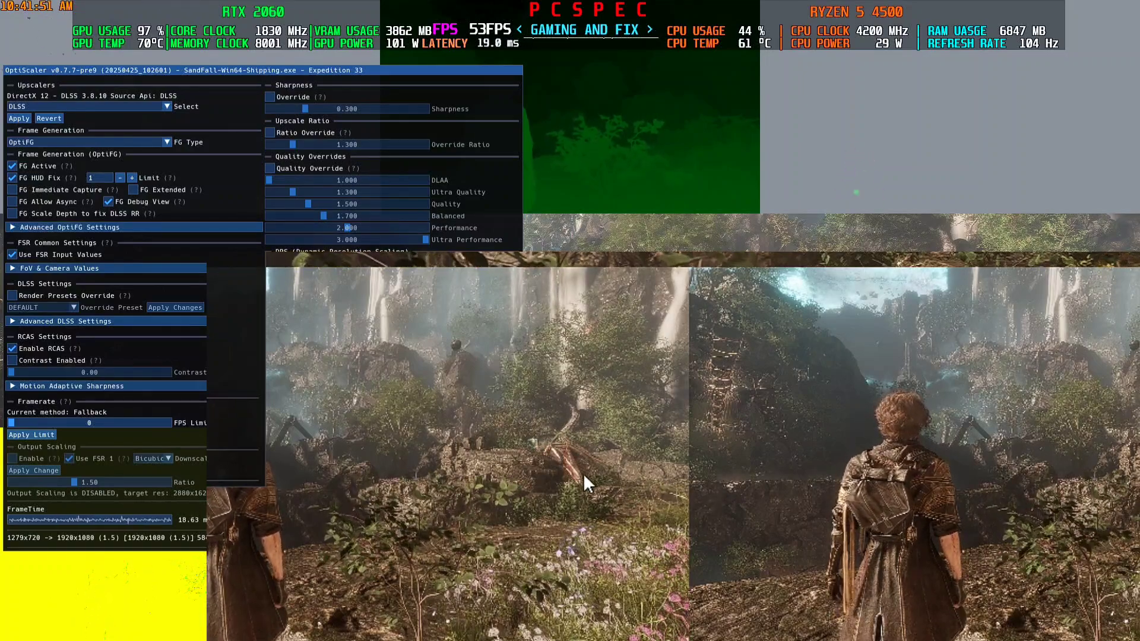
{"action": "left_click", "coordinate": [133, 180]}
{"action": "left_click", "coordinate": [133, 180]}
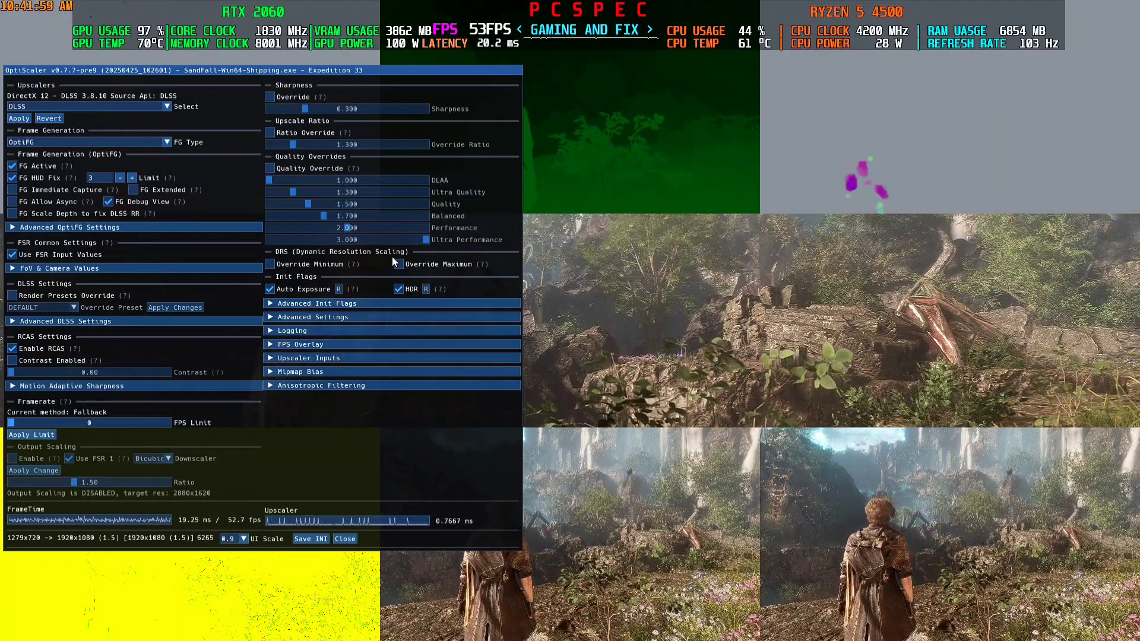
Step: Disable FG Debug View, hide the OptiScaler overlay, and run the character toward the glowing enemy
{"action": "left_click", "coordinate": [108, 202]}
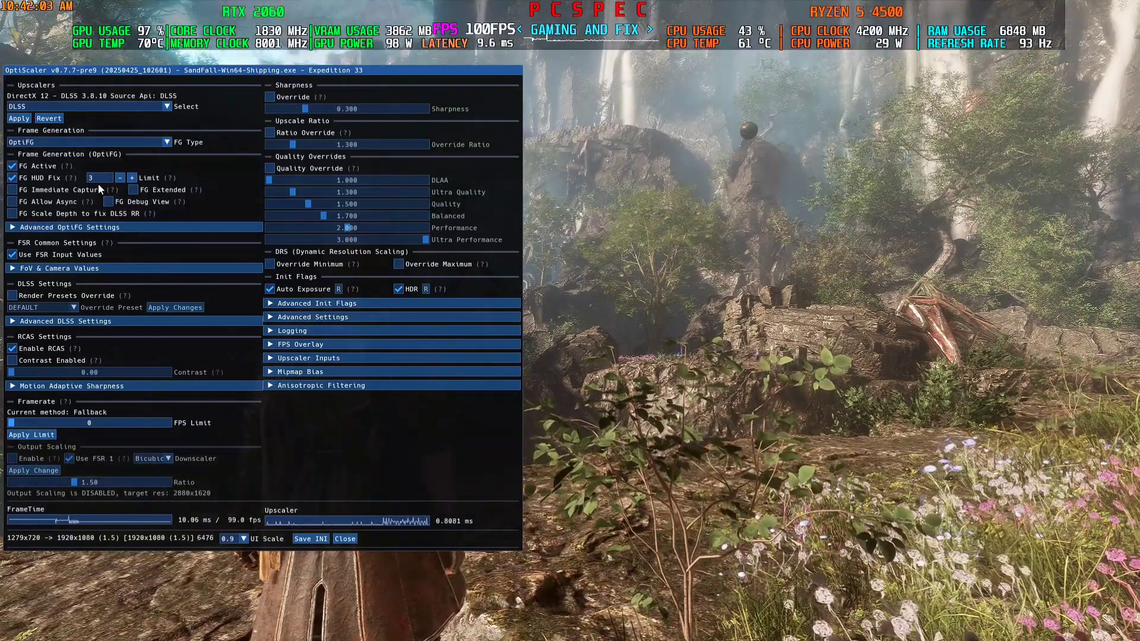
{"action": "key", "text": "Insert"}
{"action": "key", "text": "w"}
{"action": "key", "text": "w"}
{"action": "key", "text": "w"}
{"action": "key", "text": "w"}
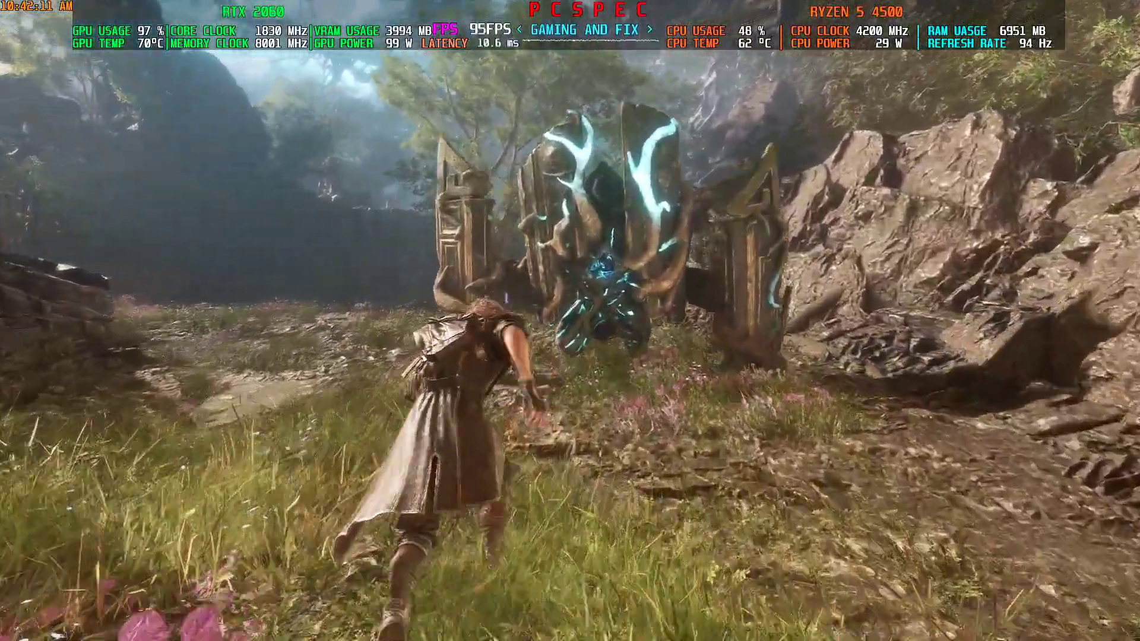
Step: Reopen the overlay to enable FG Debug View, hide it again, and run into the enemy to start the battle
{"action": "key", "text": "Insert"}
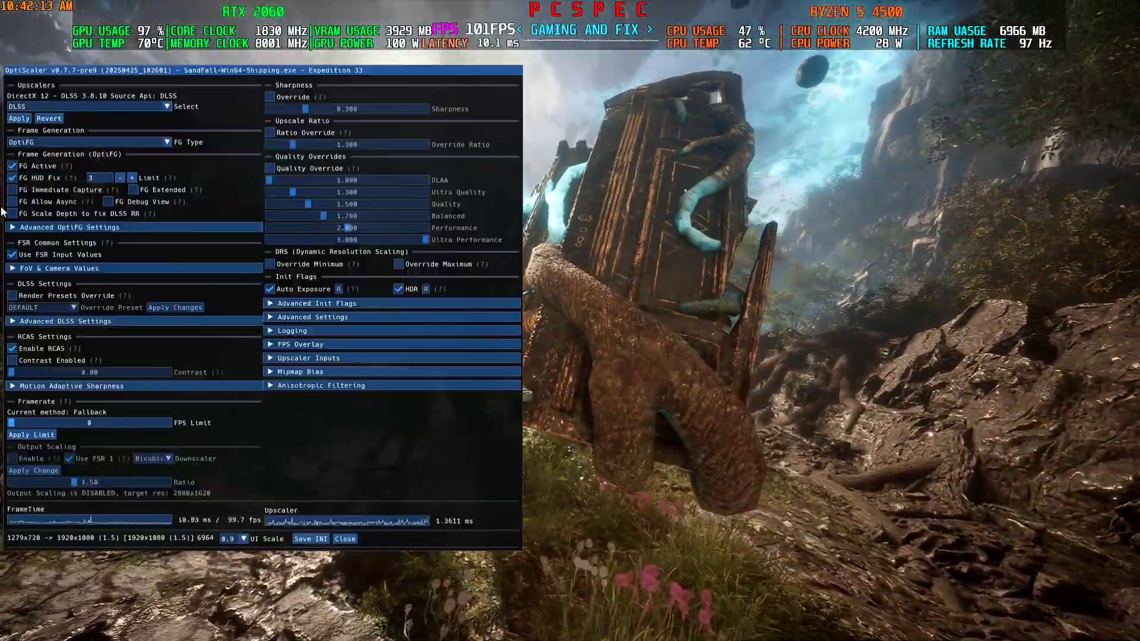
{"action": "left_click", "coordinate": [111, 202]}
{"action": "key", "text": "Insert"}
{"action": "key", "text": "w"}
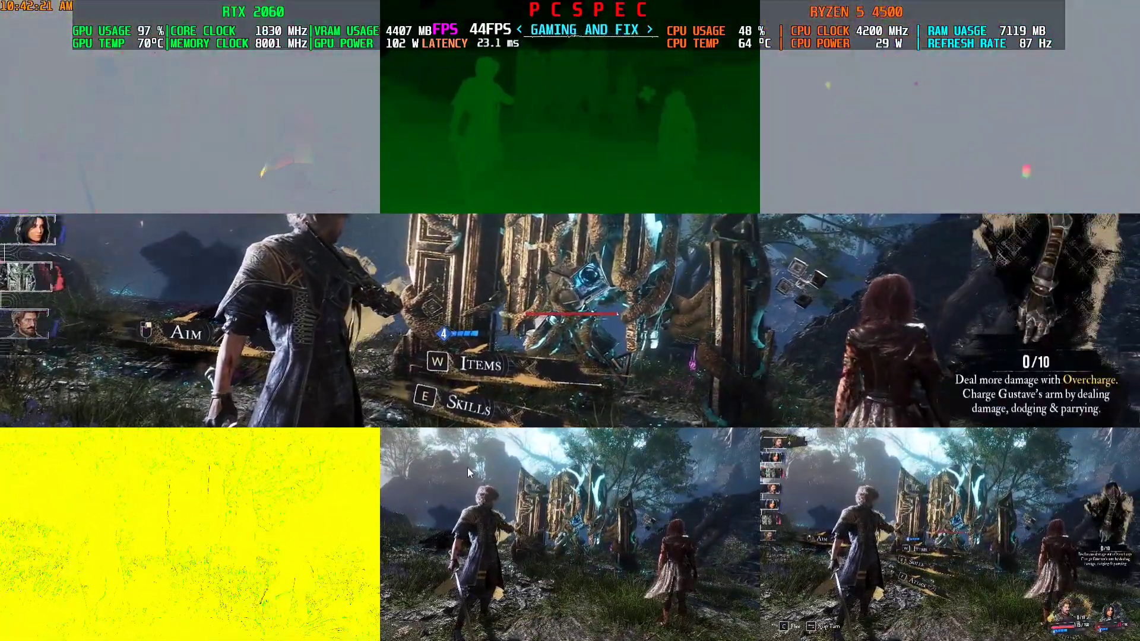
Step: Cast the Immolation skill on the enemy with the debug view showing
{"action": "key", "text": "w"}
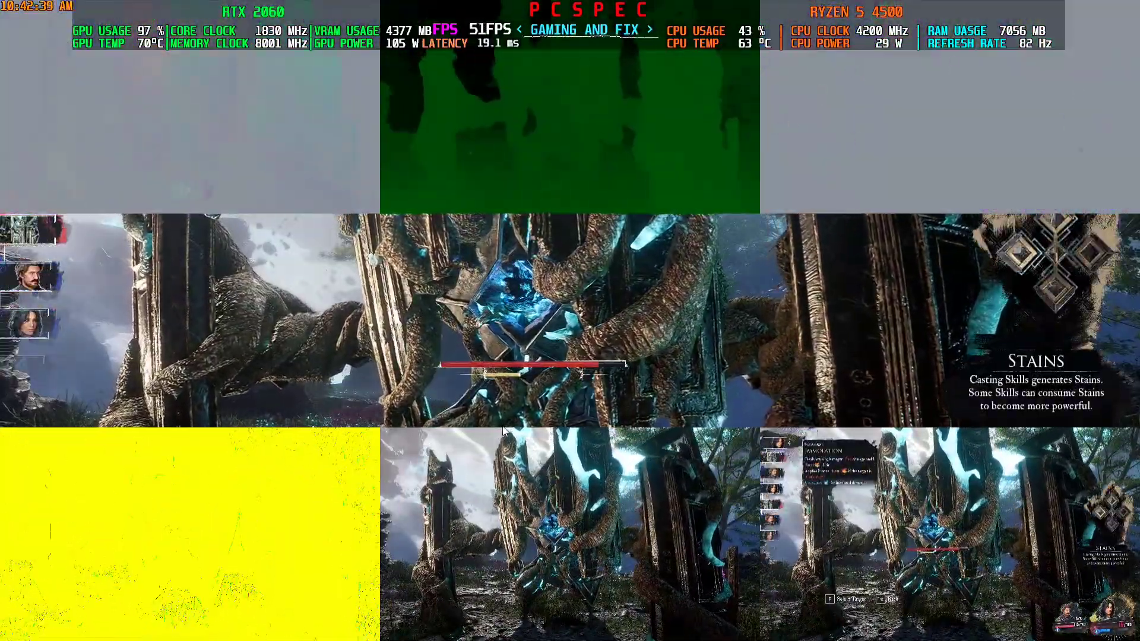
{"action": "key", "text": "f"}
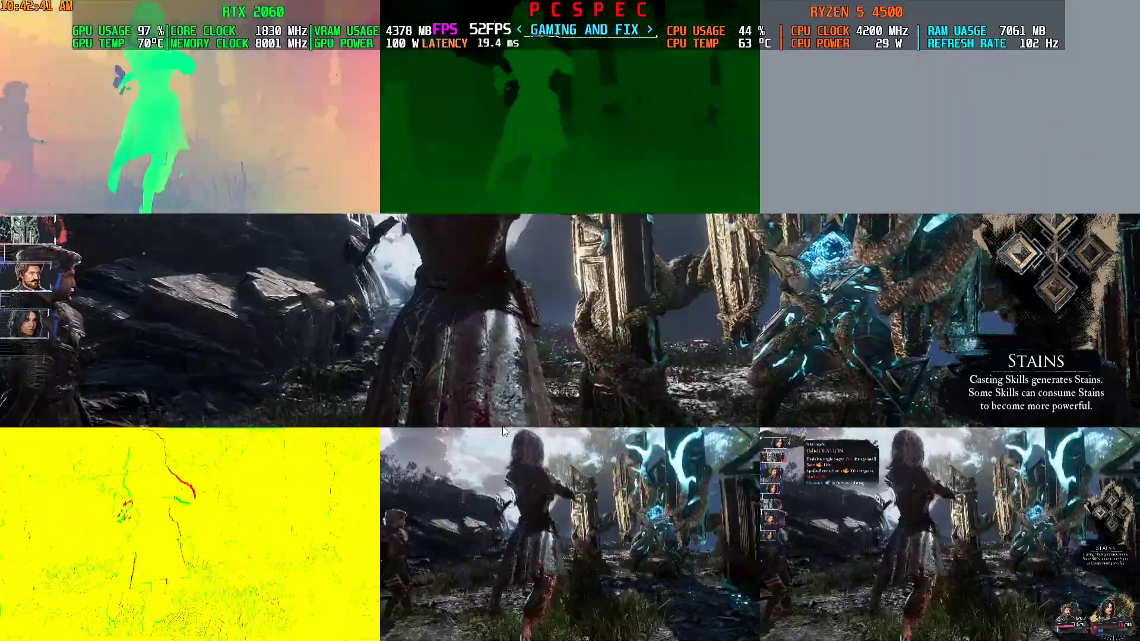
{"action": "key", "text": "space"}
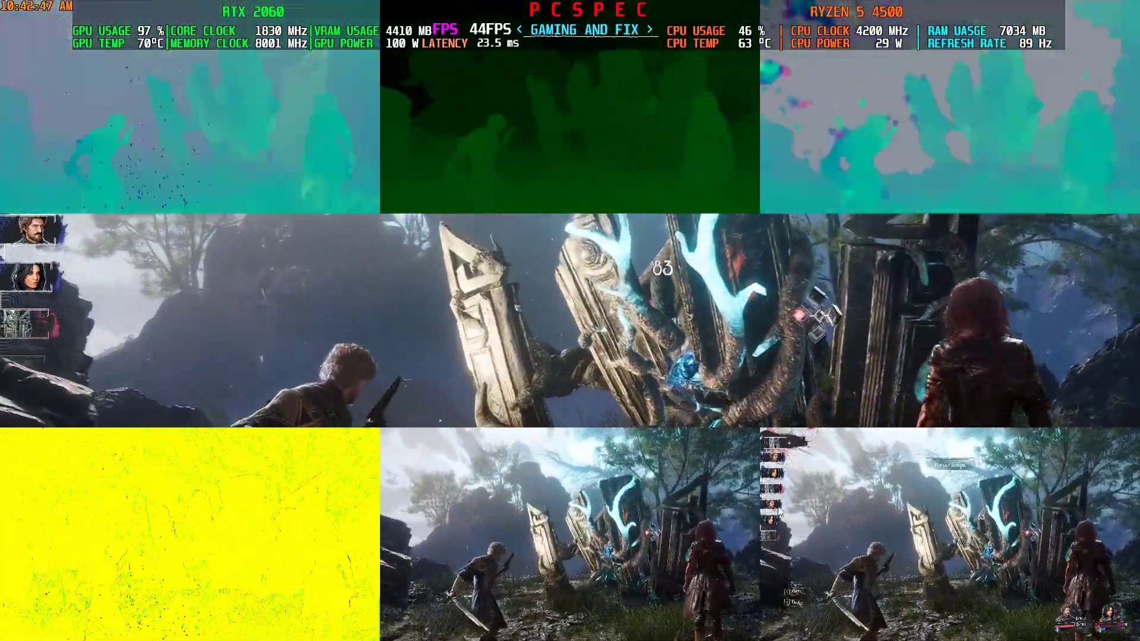
Step: Disable FG Debug View in the reopened OptiScaler overlay and hide the overlay during the battle
{"action": "key", "text": "Insert"}
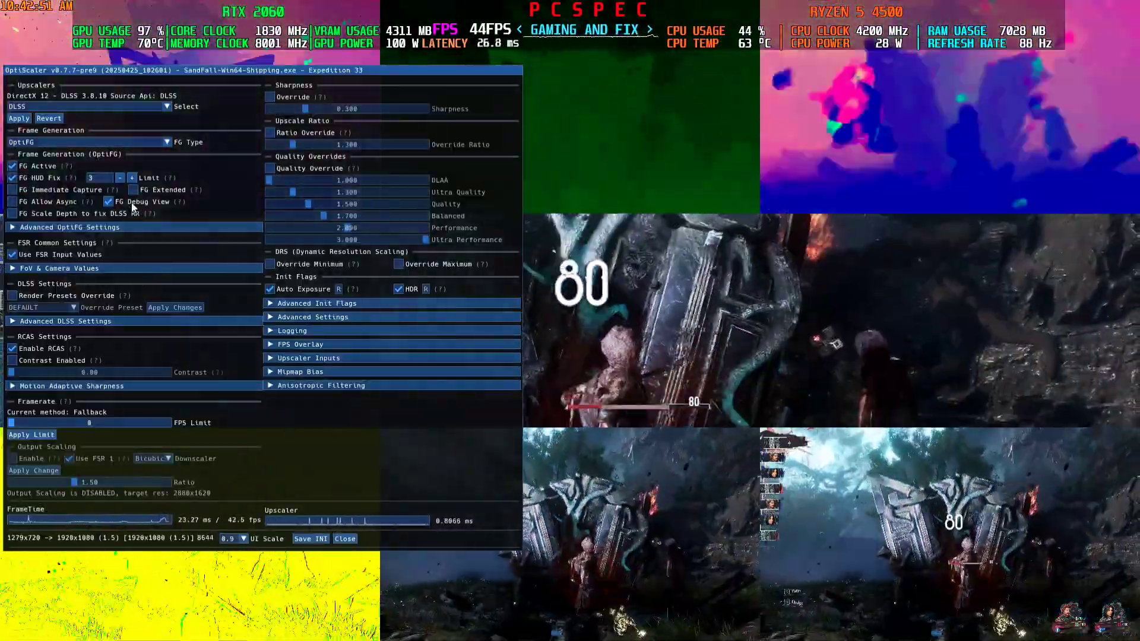
{"action": "left_click", "coordinate": [130, 202]}
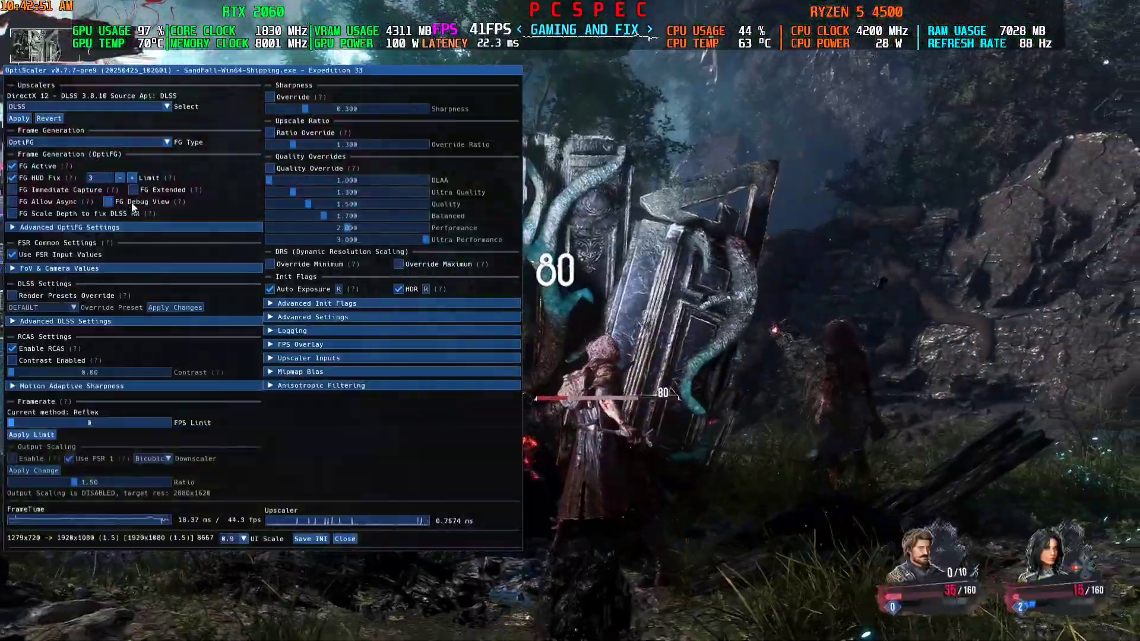
{"action": "key", "text": "Insert"}
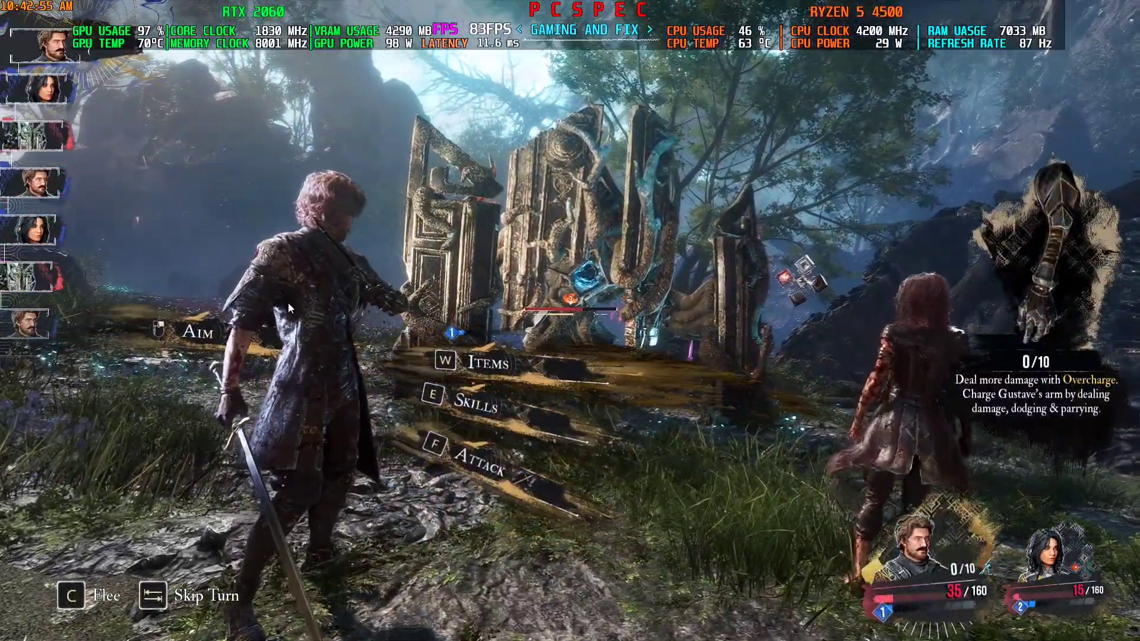
Step: Test frame generation in battle by shooting the enemy with Gustave and attacking it with both party members
{"action": "key", "text": "q"}
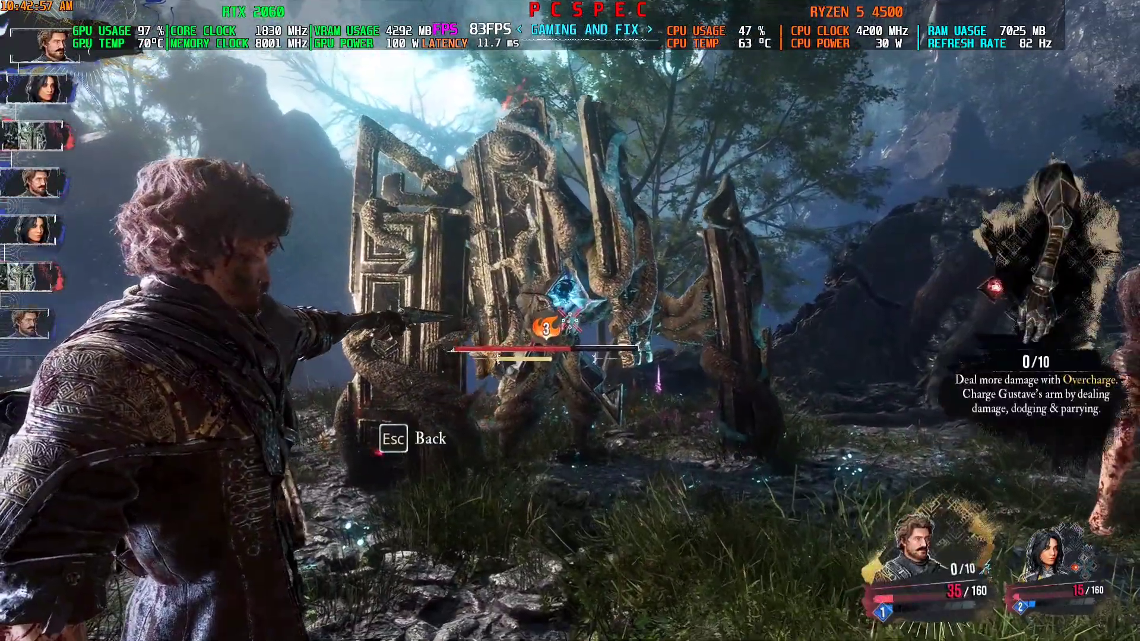
{"action": "left_click", "coordinate": [570, 320]}
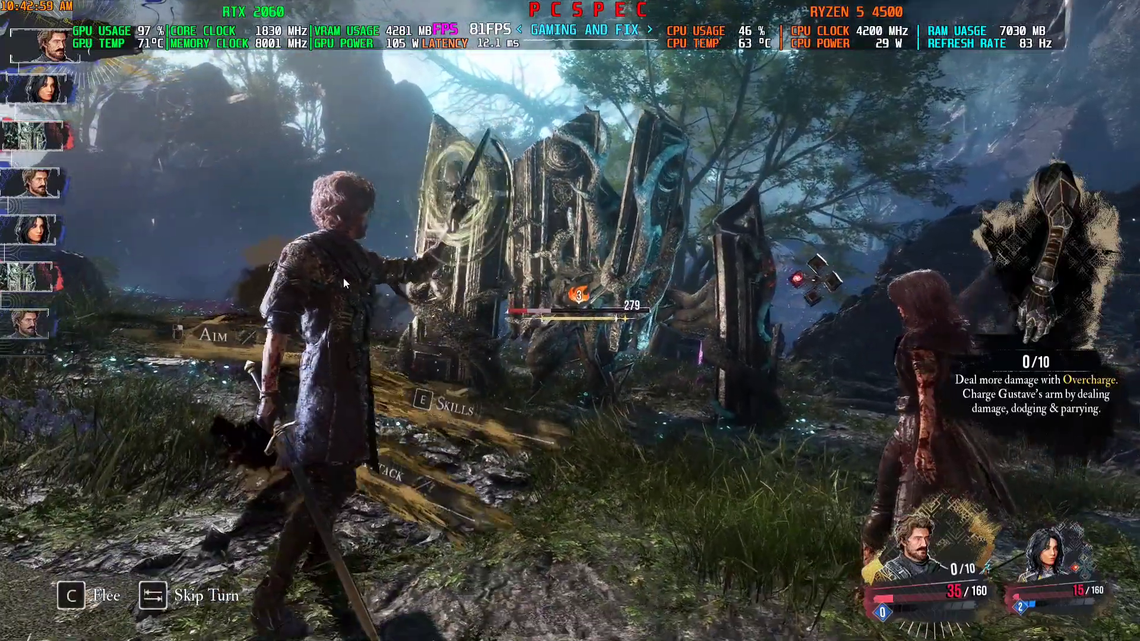
{"action": "key", "text": "f"}
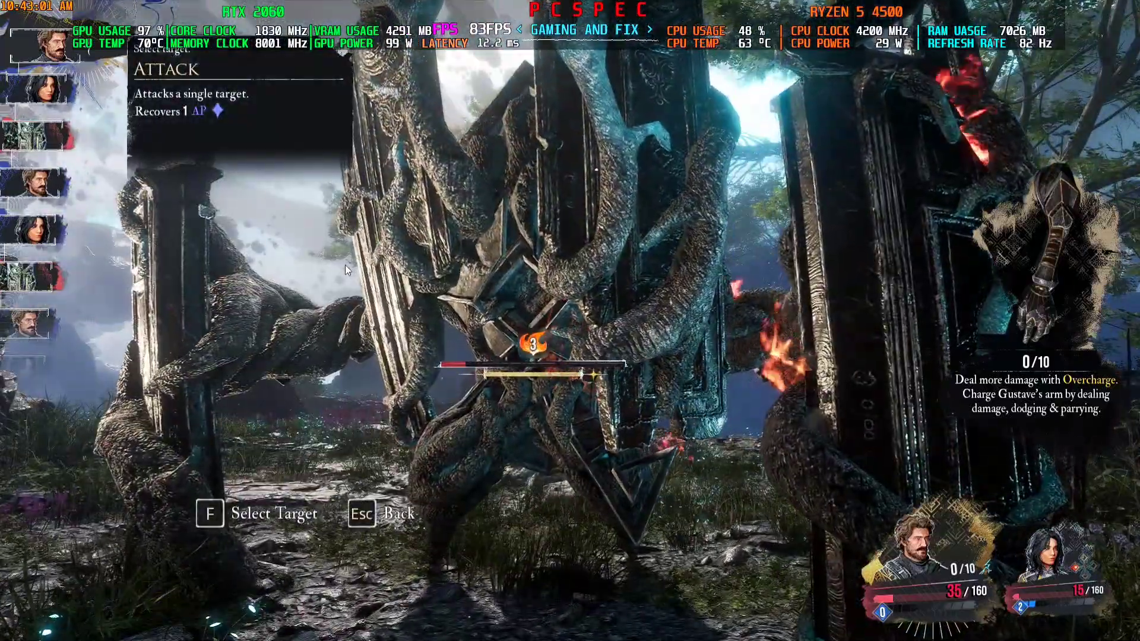
{"action": "key", "text": "f"}
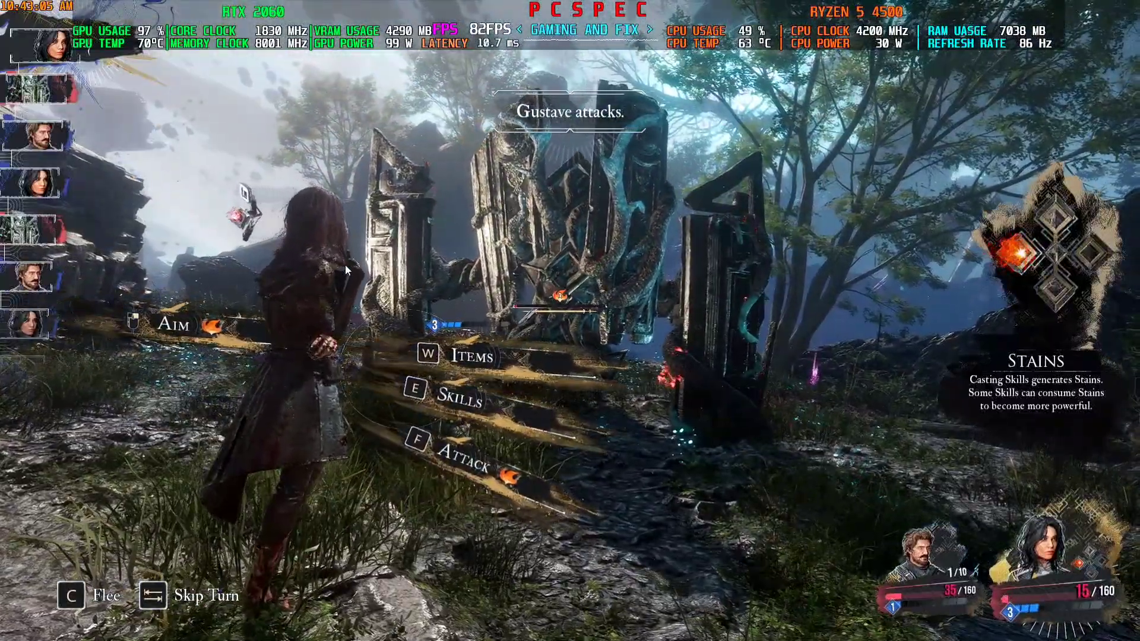
{"action": "key", "text": "f"}
{"action": "key", "text": "f"}
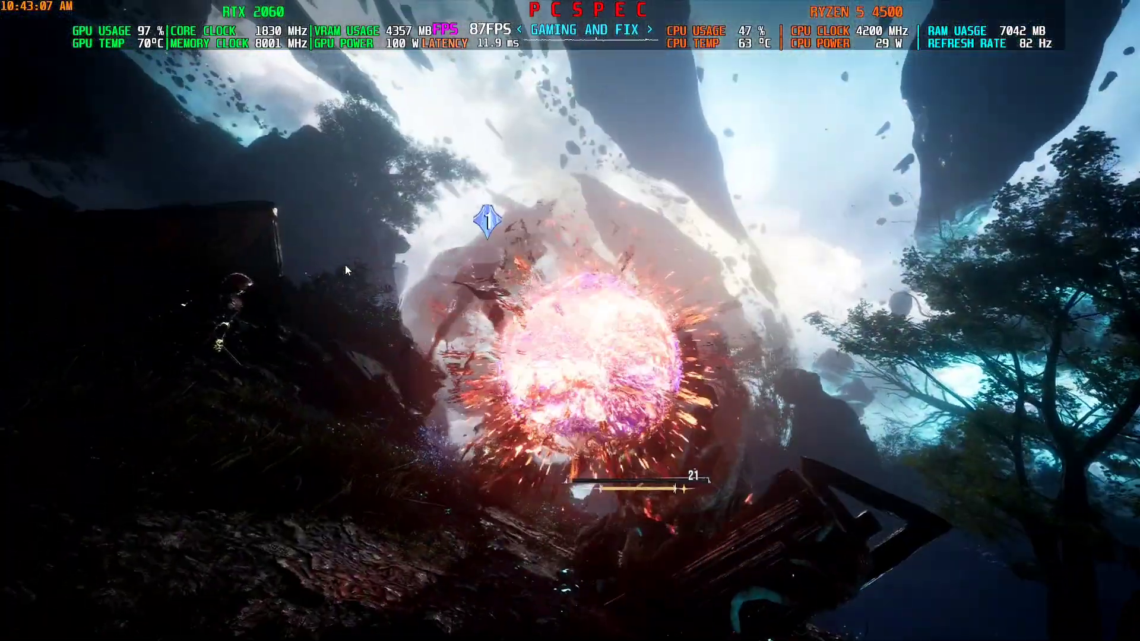